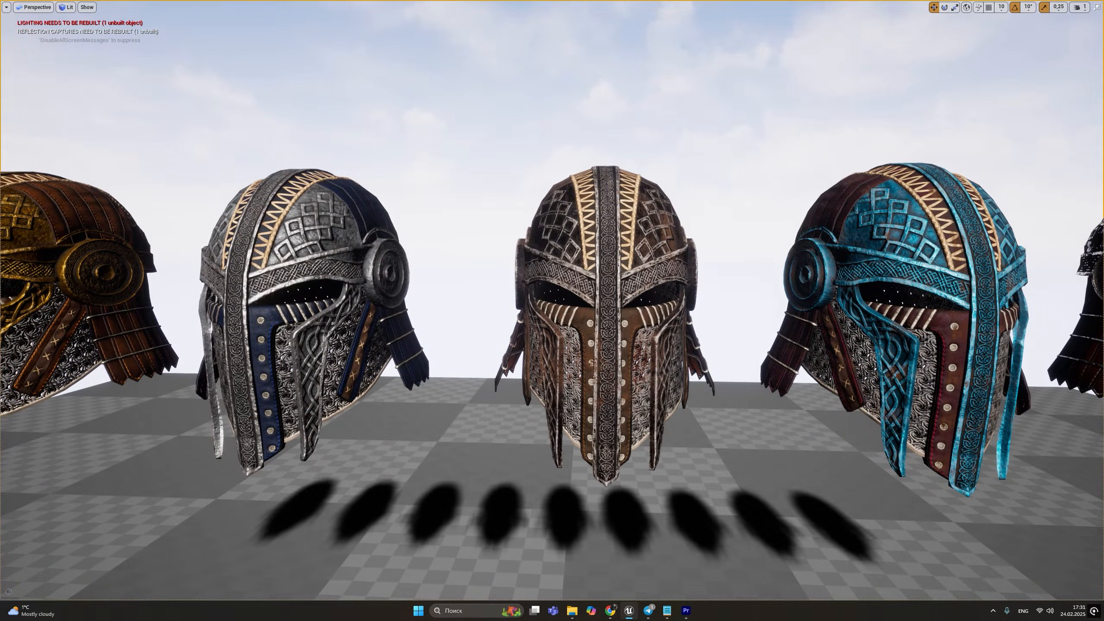
Step: Look over the differently coloured helmets along the row in the viewport
key("a")
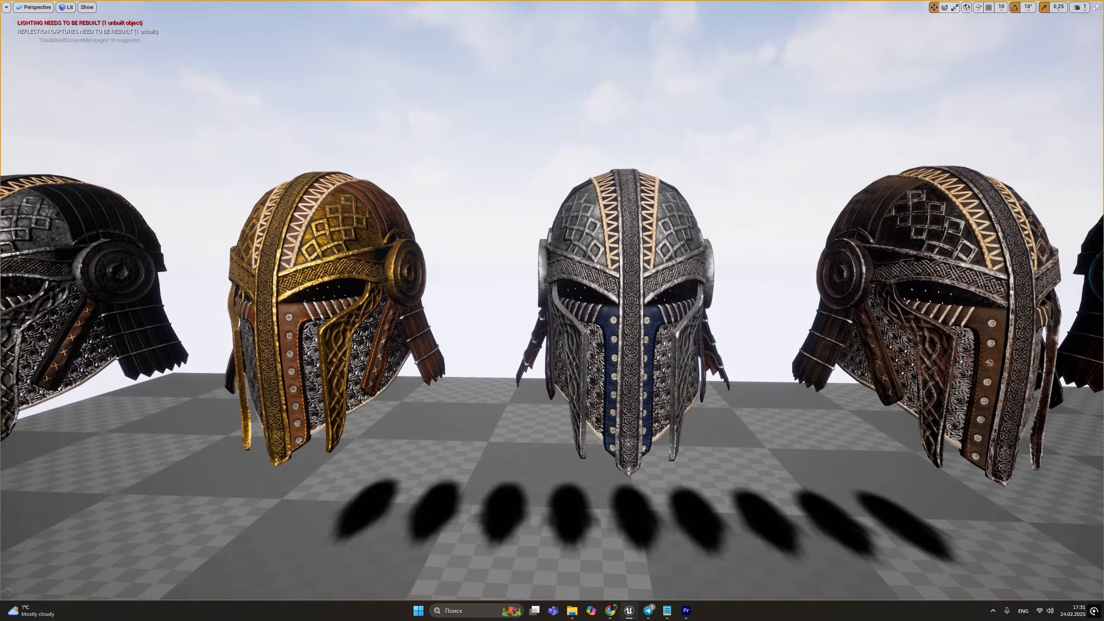
key("a")
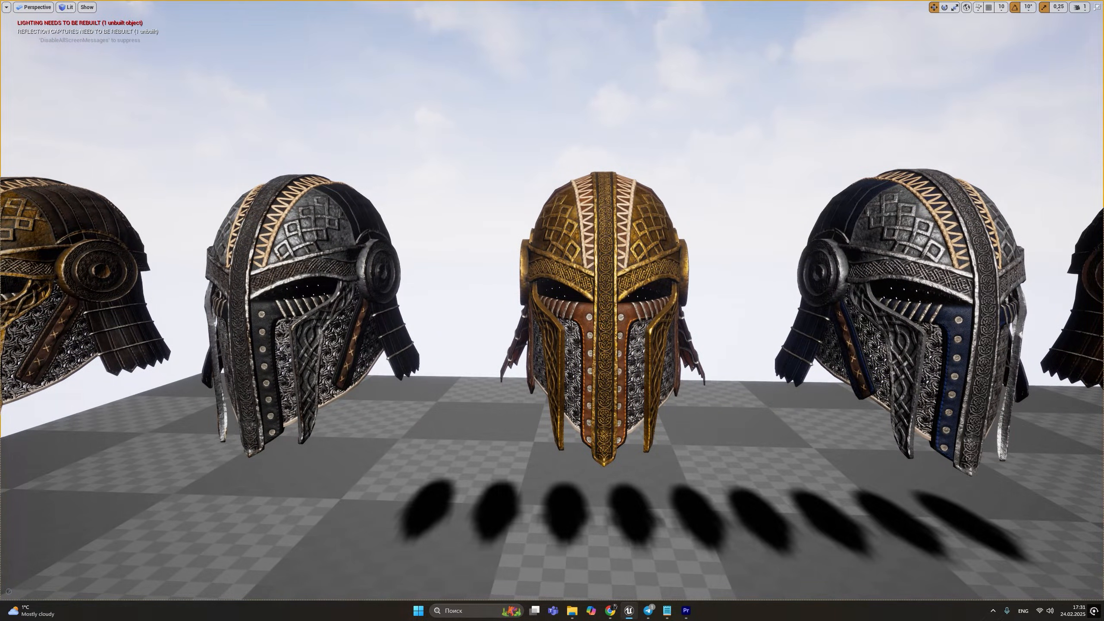
key("a")
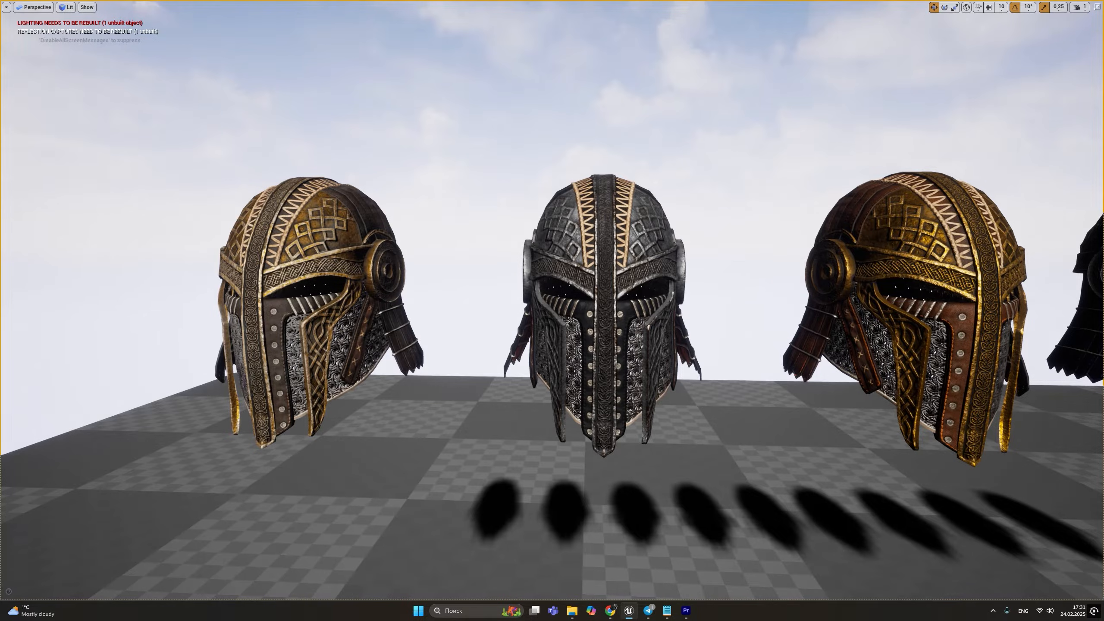
key("a")
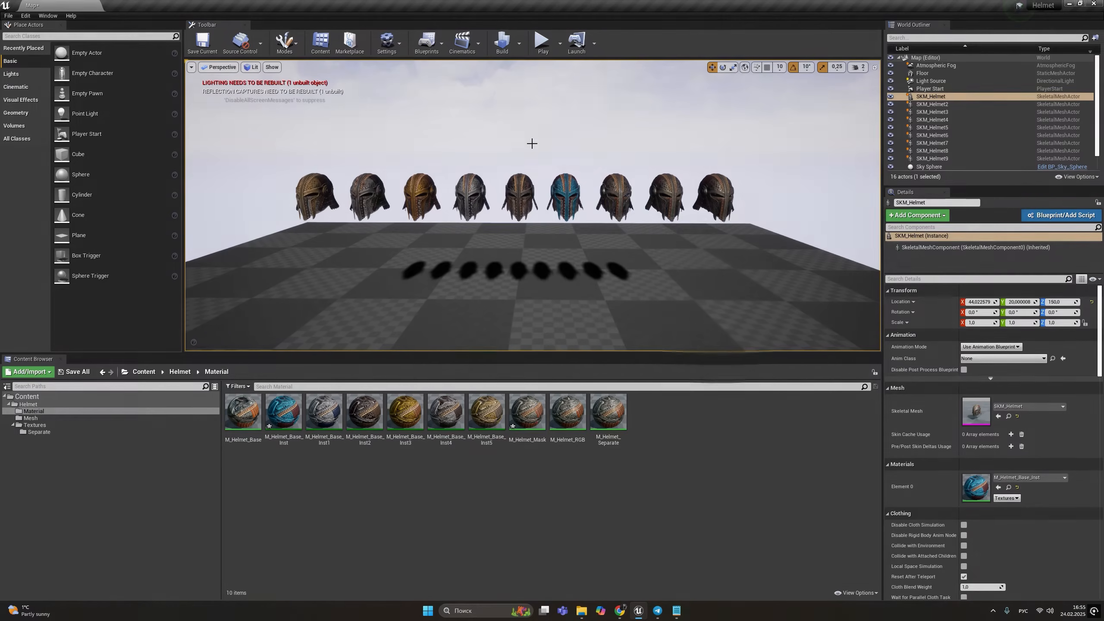
Step: Open the Separate texture folder and examine the individual metallic, occlusion and roughness textures
left_click(48, 433)
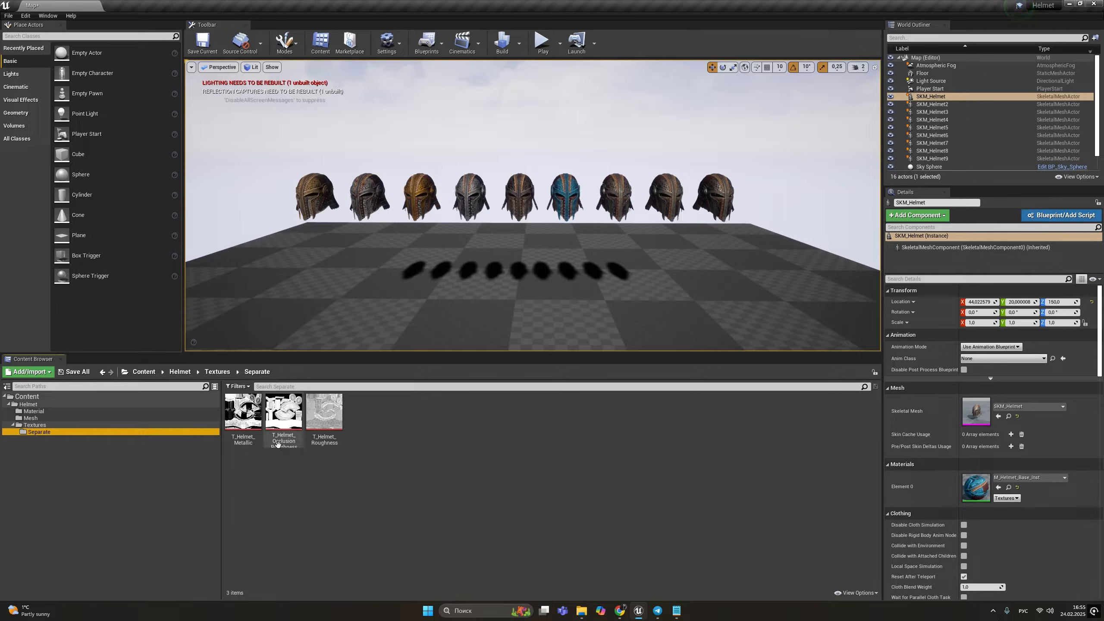
mouse_move(256, 439)
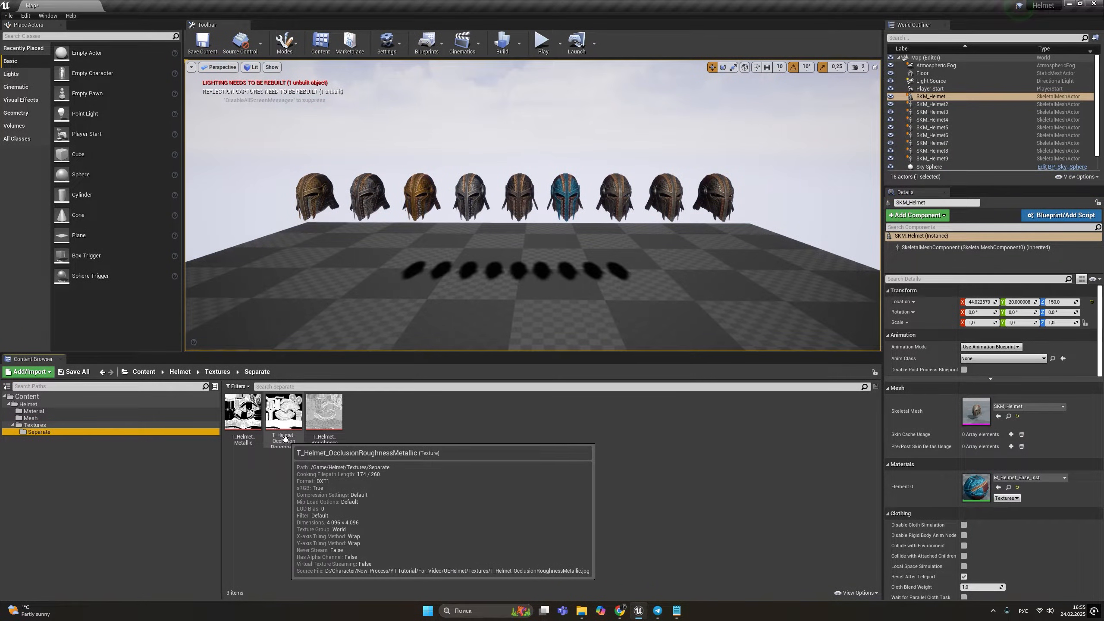
mouse_move(338, 435)
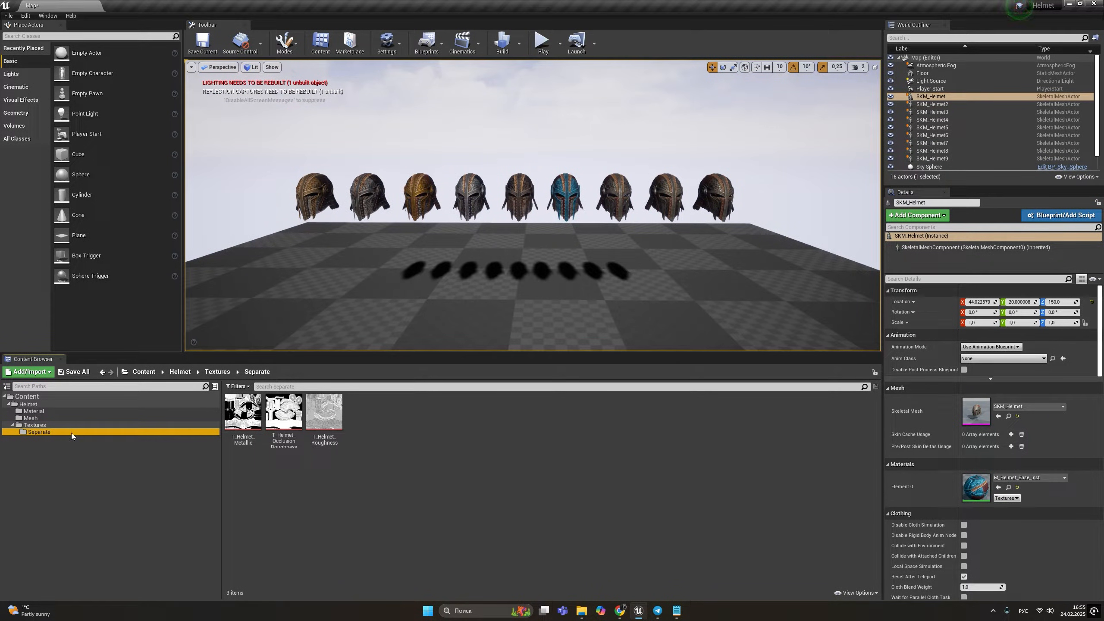
Step: Open T_Helmet_OcclusionRoughnessMetallic from the Textures folder and display only its red channel
left_click(45, 425)
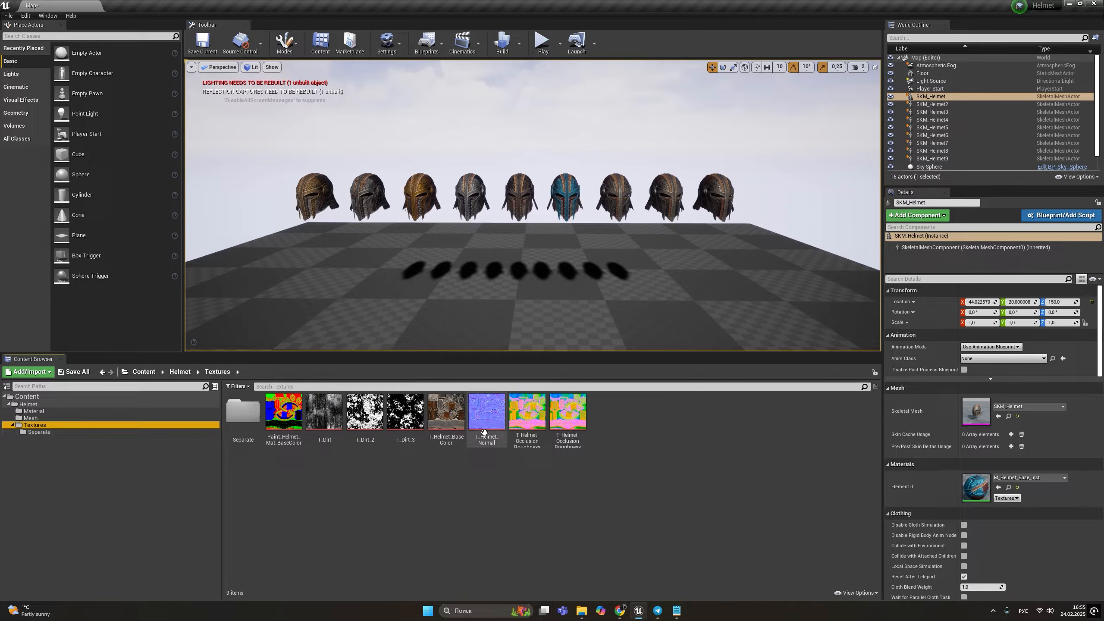
double_click(523, 428)
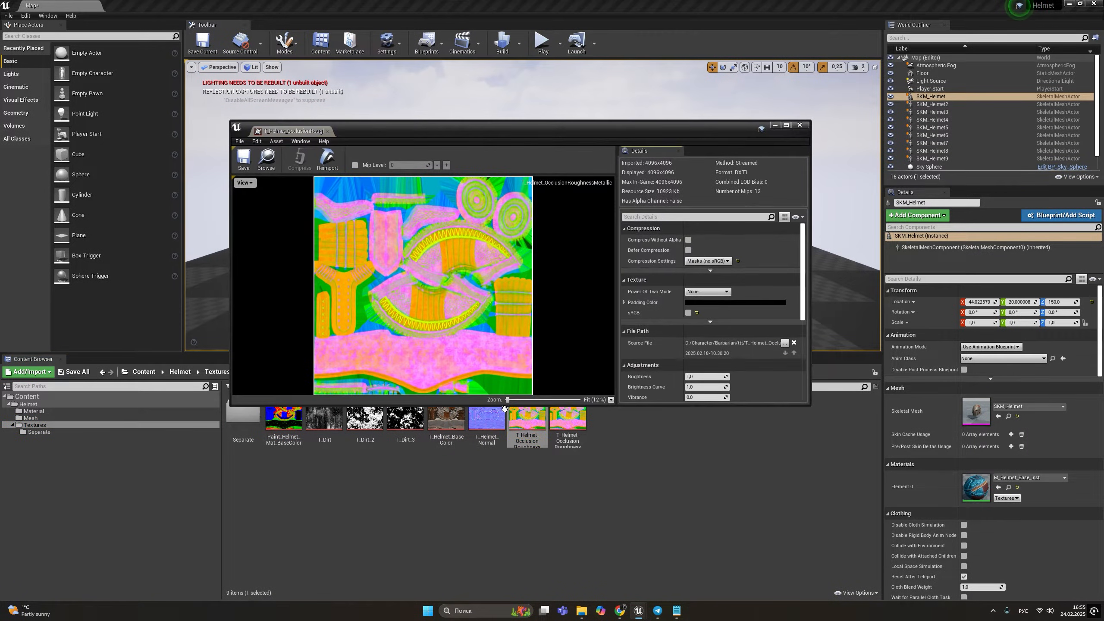
left_click(246, 183)
left_click(237, 228)
left_click(237, 219)
left_click(237, 210)
left_click(237, 201)
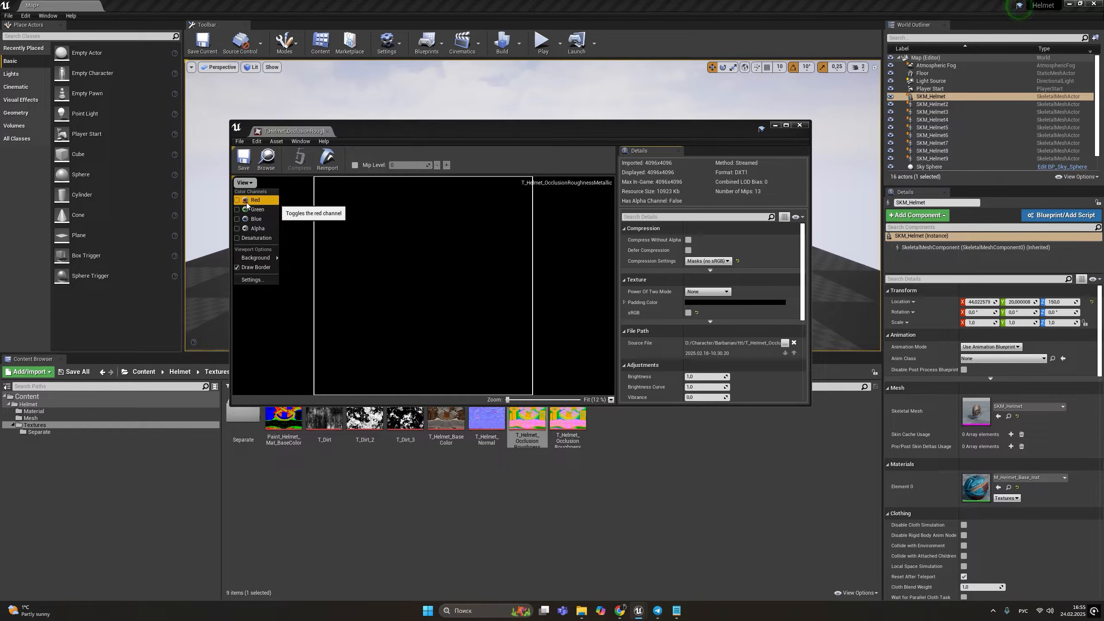
left_click(247, 201)
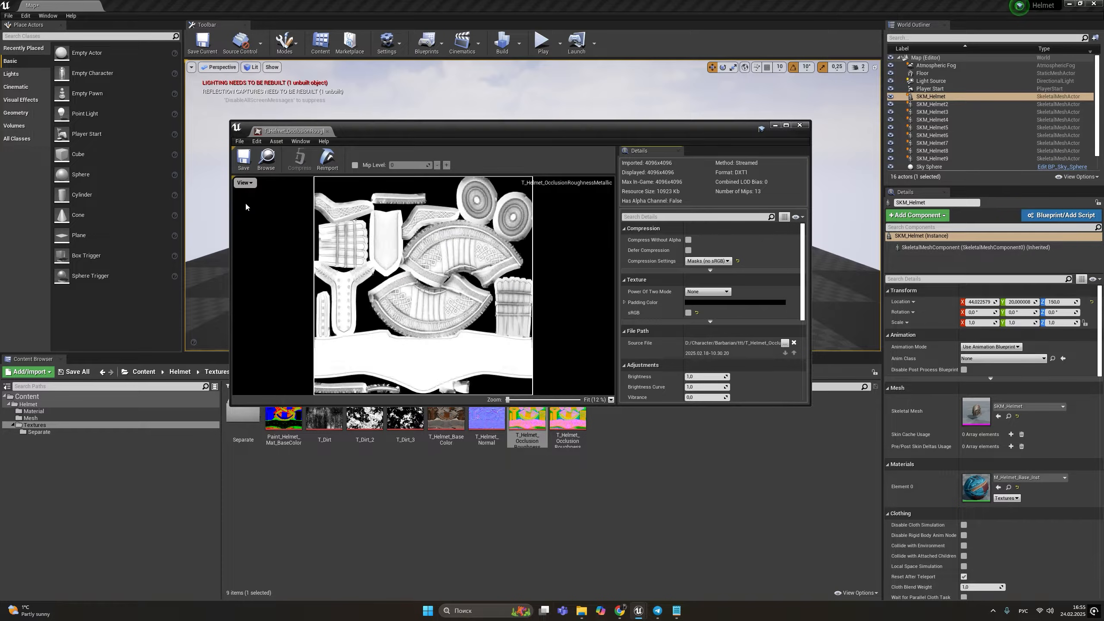
Step: Display the packed texture's green channel alone, followed by its blue channel alone
left_click(245, 183)
left_click(239, 200)
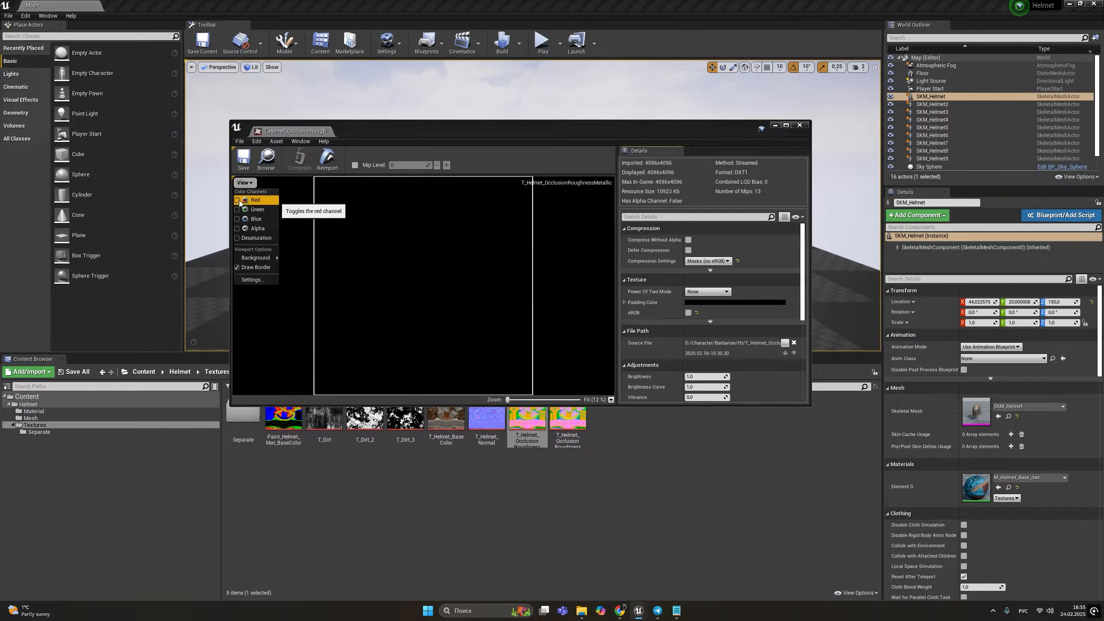
left_click(238, 209)
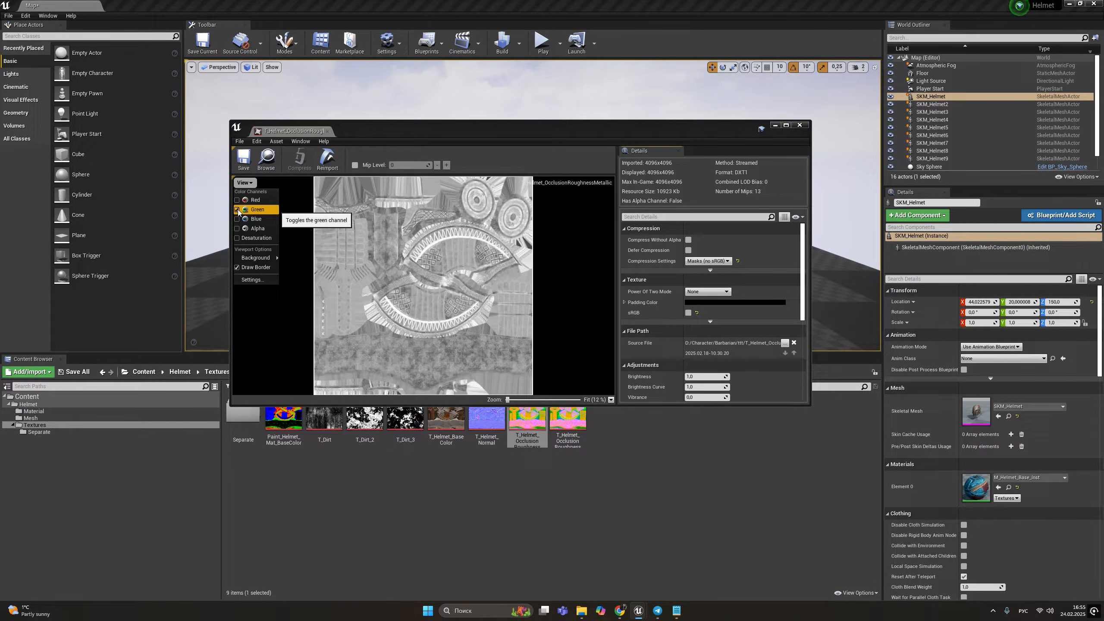
left_click(238, 209)
left_click(237, 219)
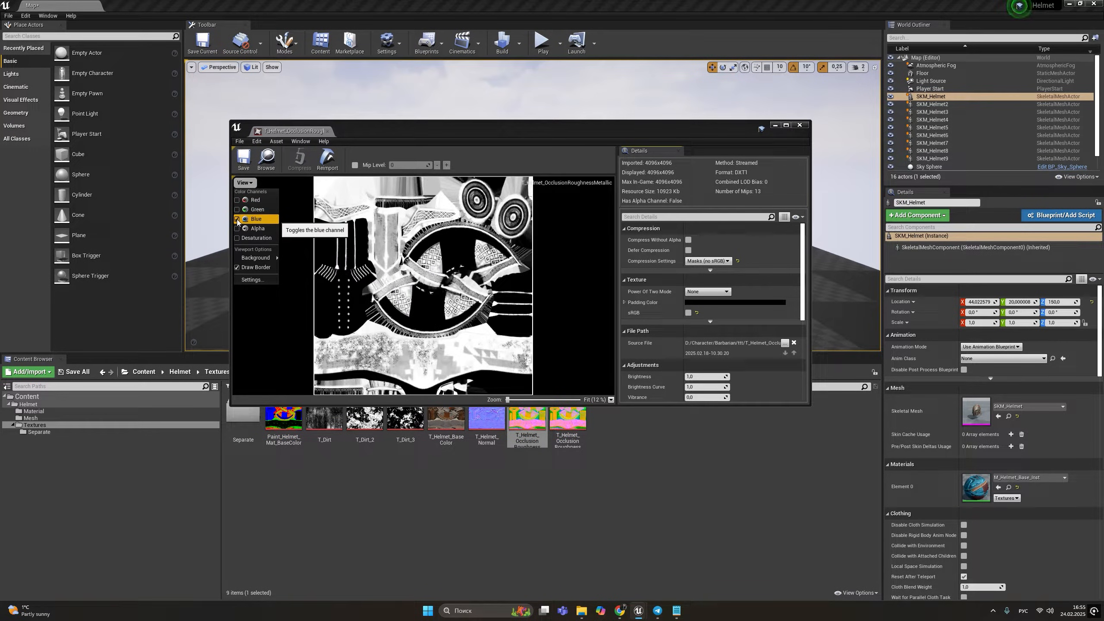
Step: Restore the red, green and blue channels in the texture preview and close the texture
left_click(237, 219)
left_click(238, 219)
left_click(238, 209)
left_click(237, 199)
left_click(297, 209)
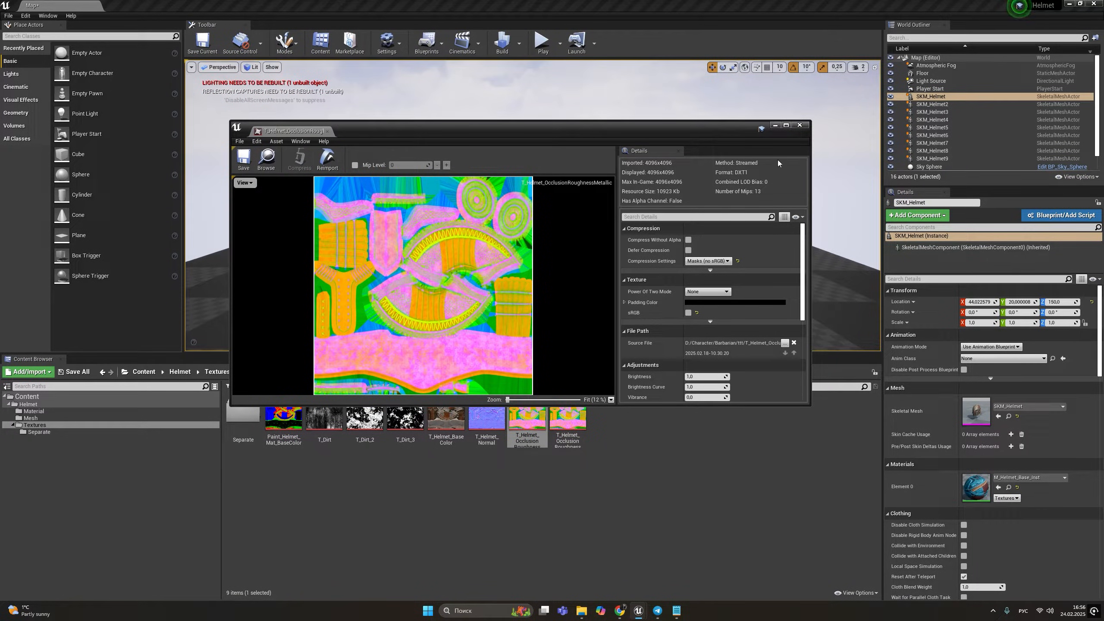
left_click(800, 125)
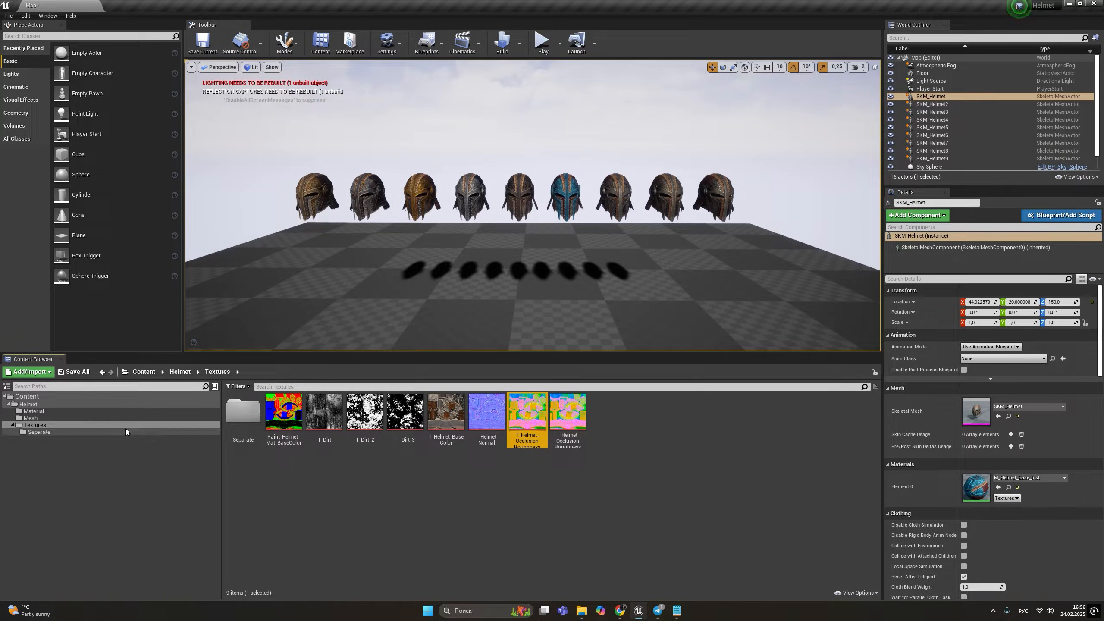
Step: Open M_Helmet_Separate and M_Helmet_RGB from the Material folder and compare how their texture samples are connected
left_click(78, 411)
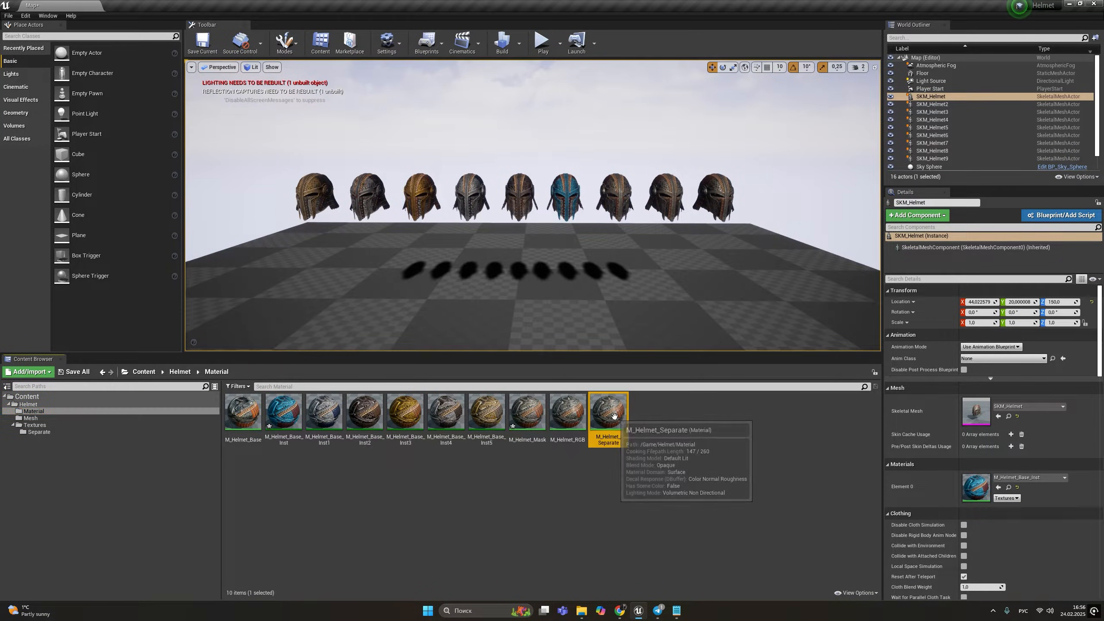
double_click(608, 417)
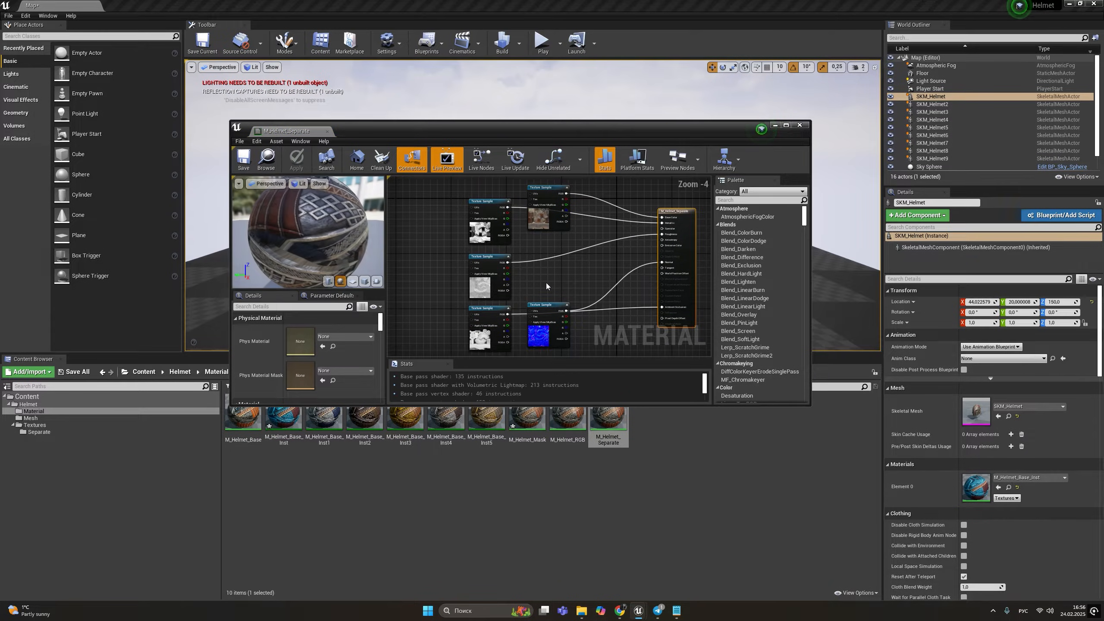
right_click_drag(550, 302, 557, 291)
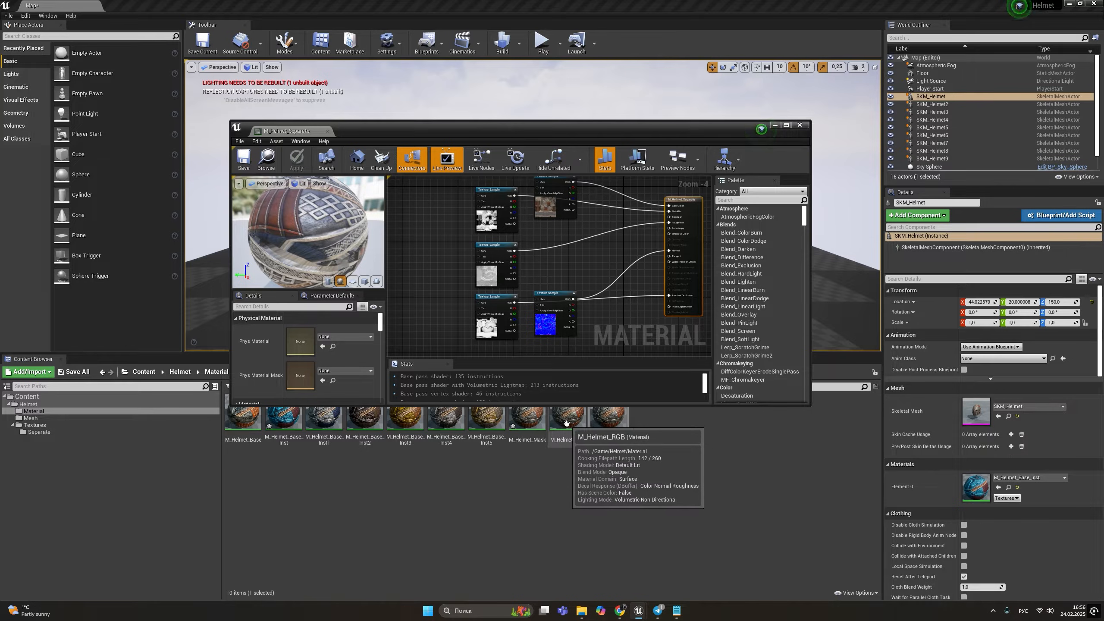
double_click(567, 420)
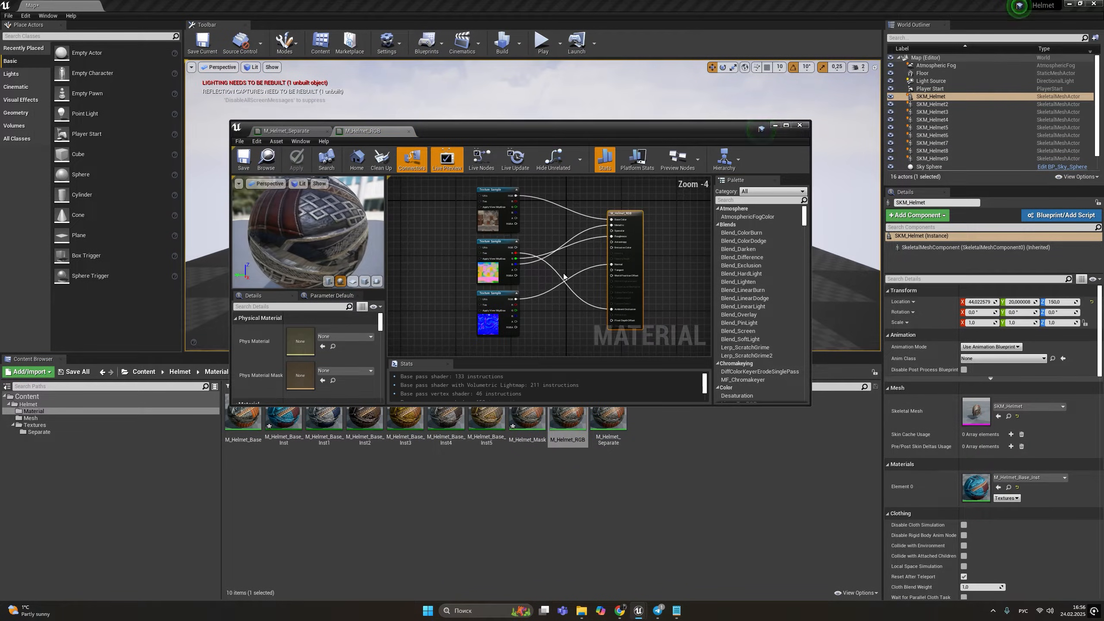
left_click(586, 261)
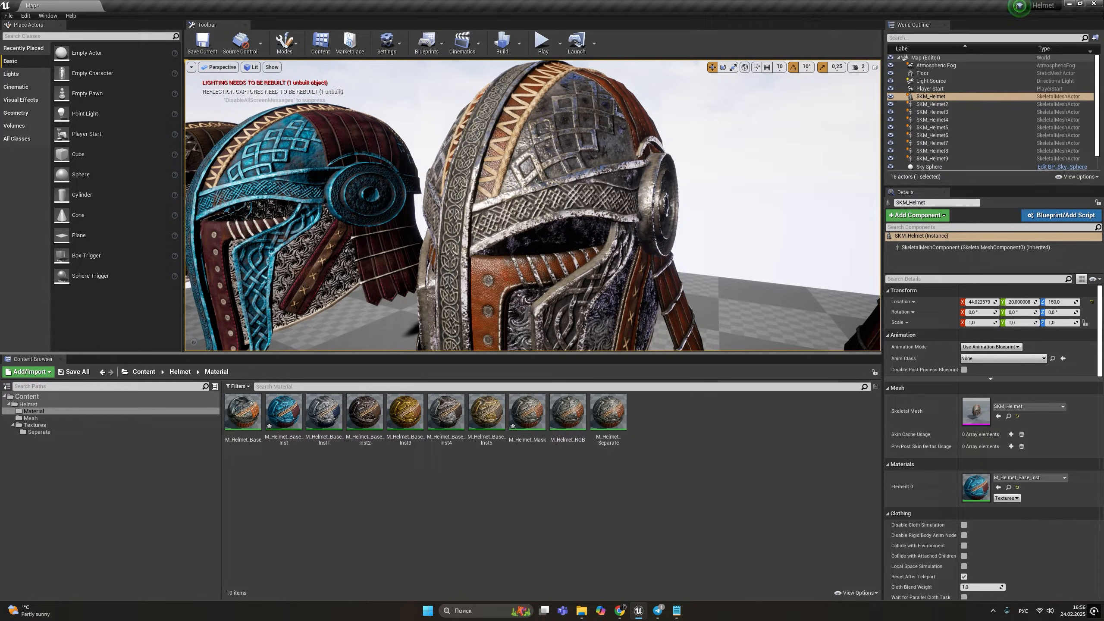
Step: Examine the orange-trimmed helmets beside the blue one up close in the viewport
key("a")
right_click_drag(534, 205, 550, 244)
key("d")
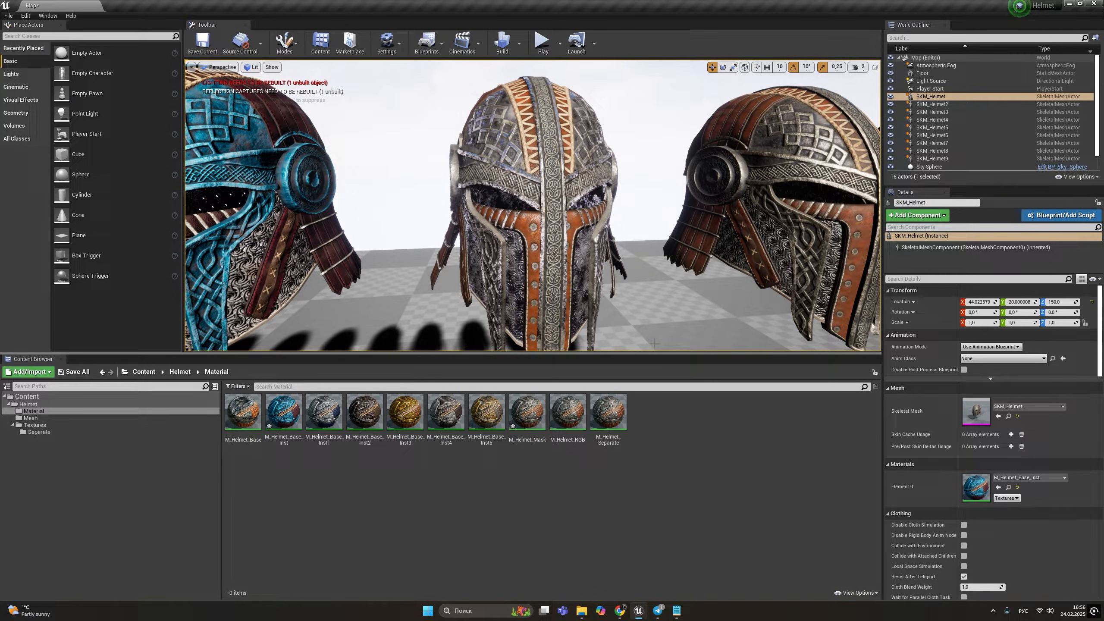
Step: Open the T_Helmet_OcclusionRoughnessMetallic2 texture, review its compression settings options including Masks (no sRGB), and close it
left_click(35, 425)
left_click(571, 419)
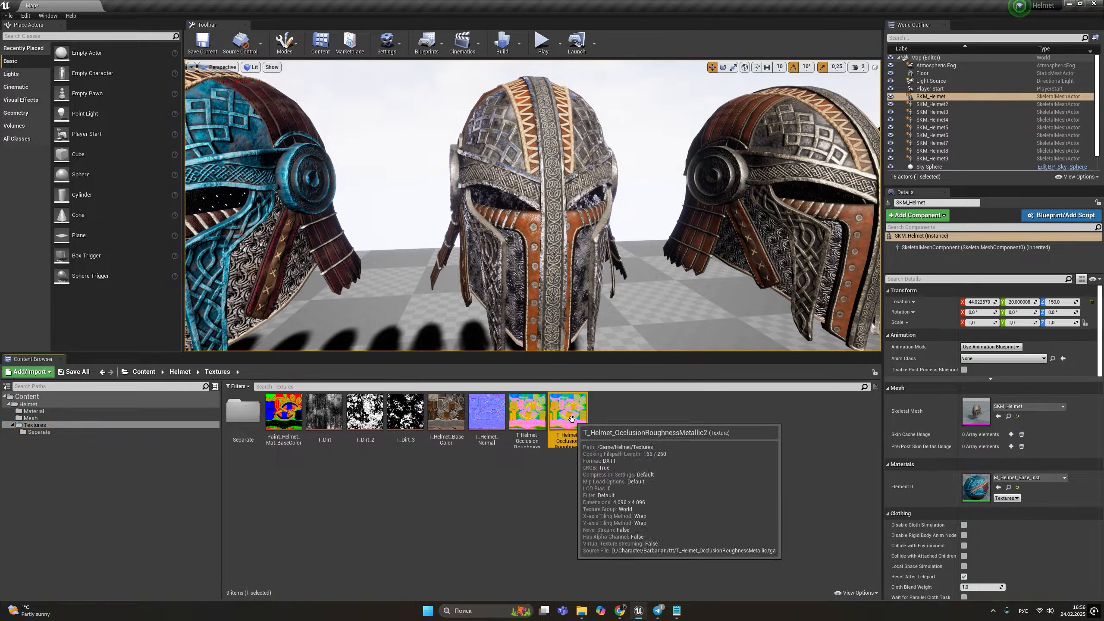
double_click(572, 419)
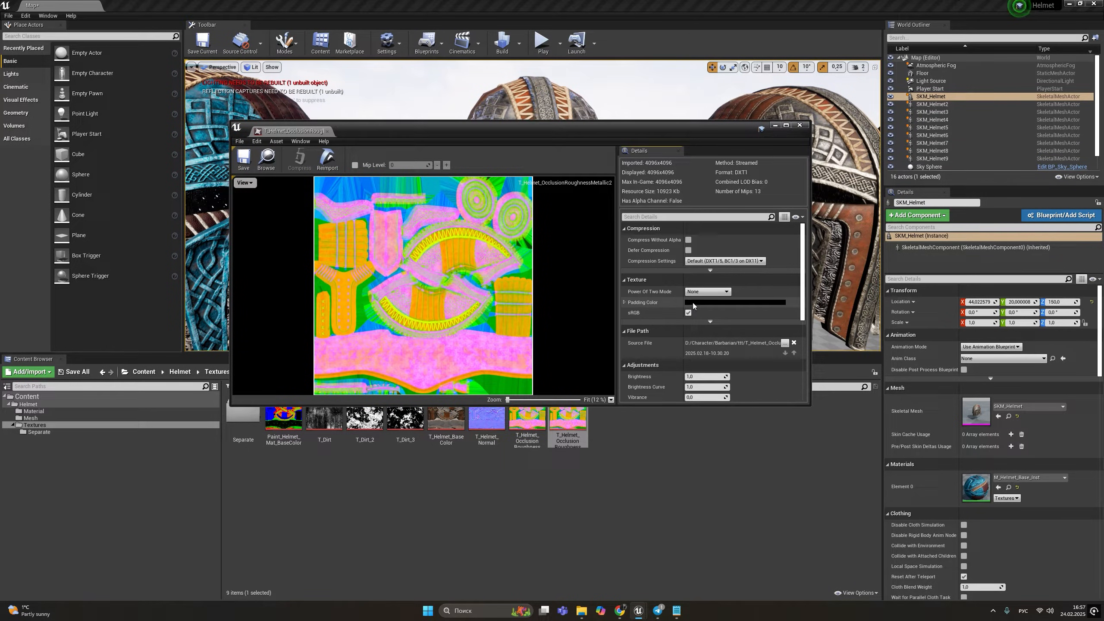
left_click(744, 261)
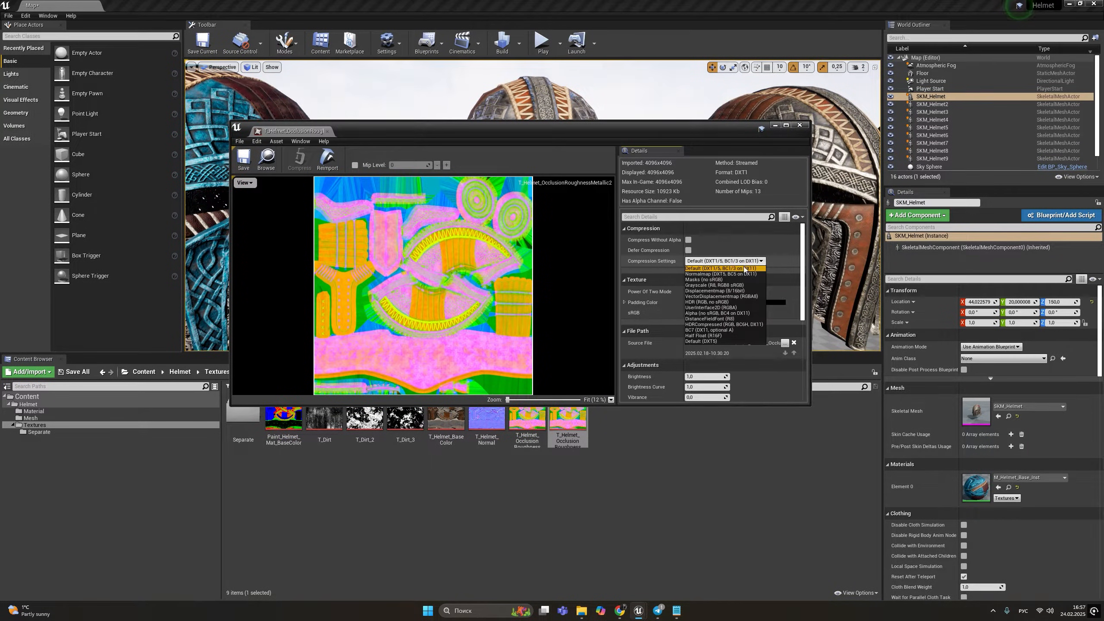
left_click(702, 279)
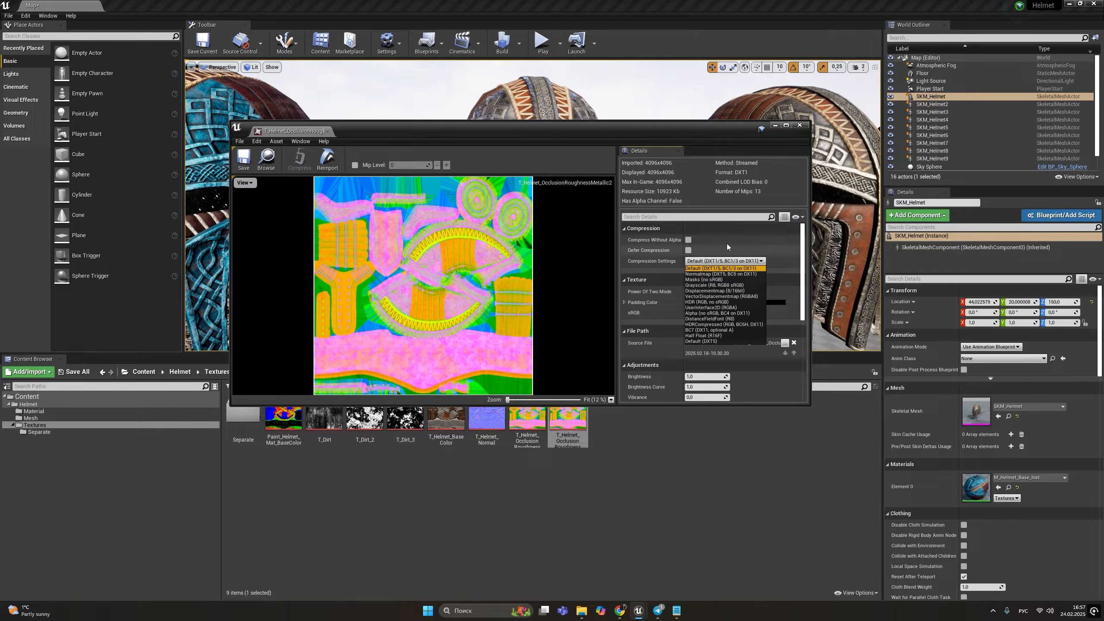
left_click(800, 125)
Step: Locate the material assigned to SKM_Helmet3, open M_Helmet_Mask and inspect the settings of its connected packed-texture sample
key("d")
right_click_drag(533, 205, 483, 198)
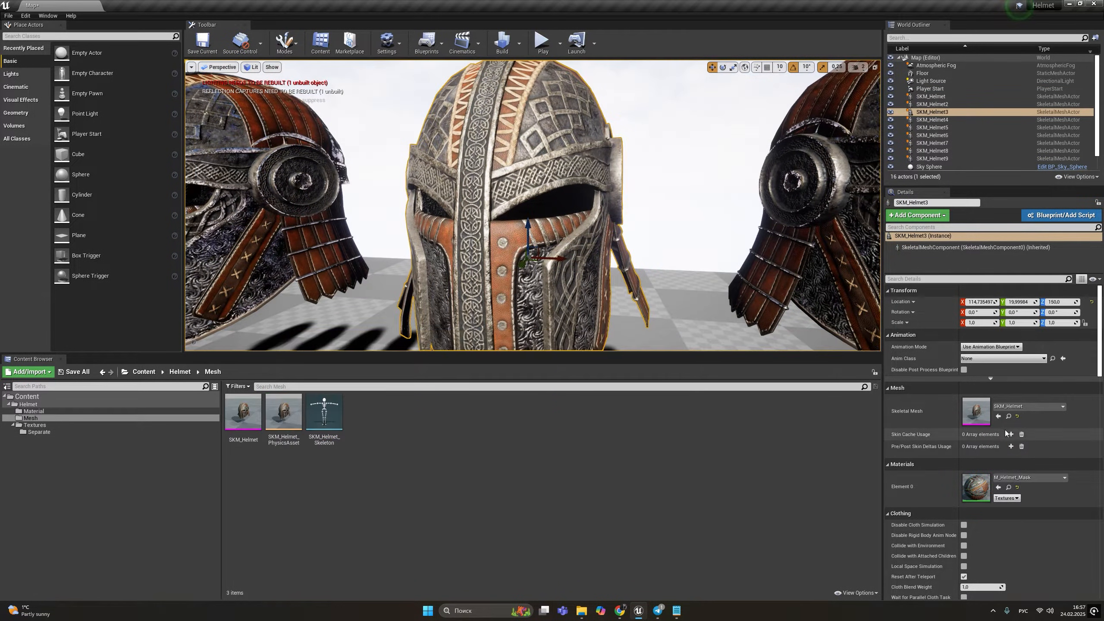
left_click(1009, 488)
double_click(528, 421)
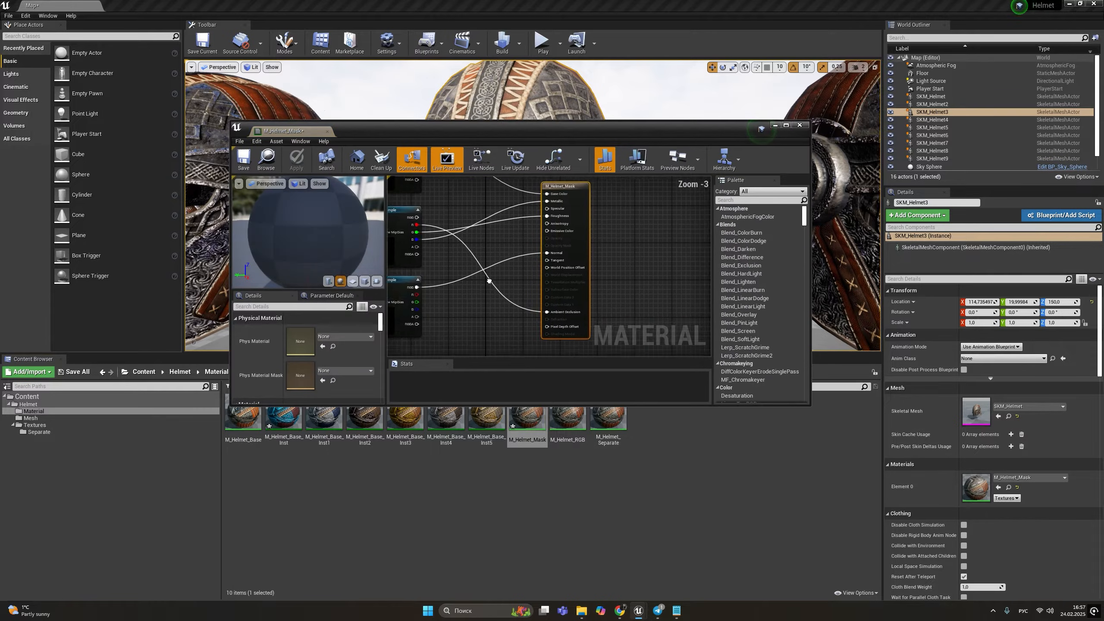
left_click(539, 295)
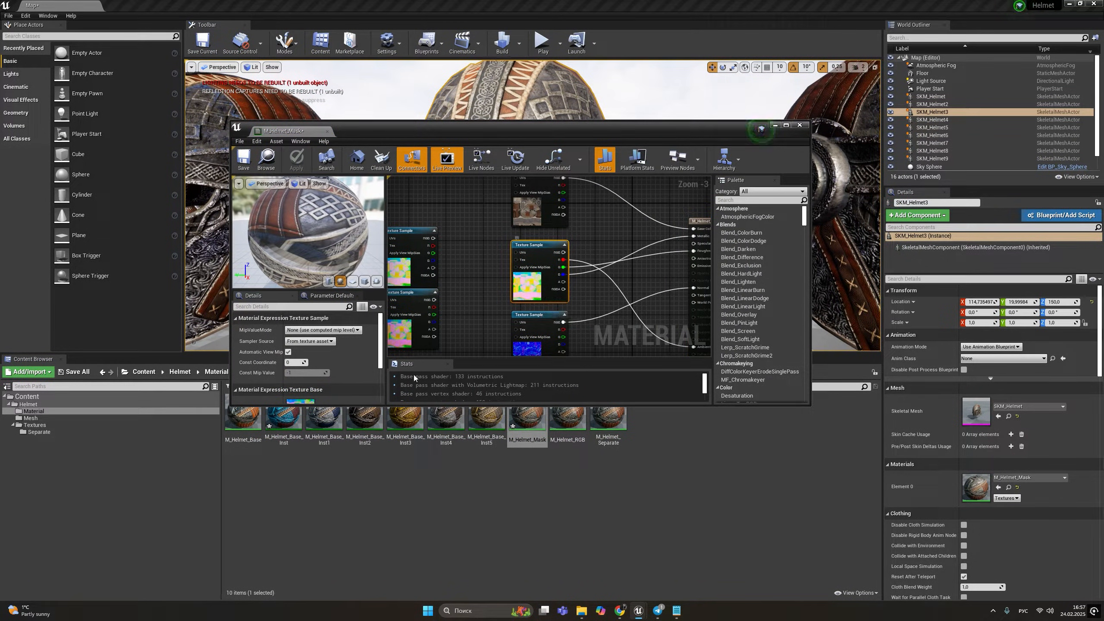
scroll(333, 348, "down", 3)
left_click(333, 349)
double_click(544, 421)
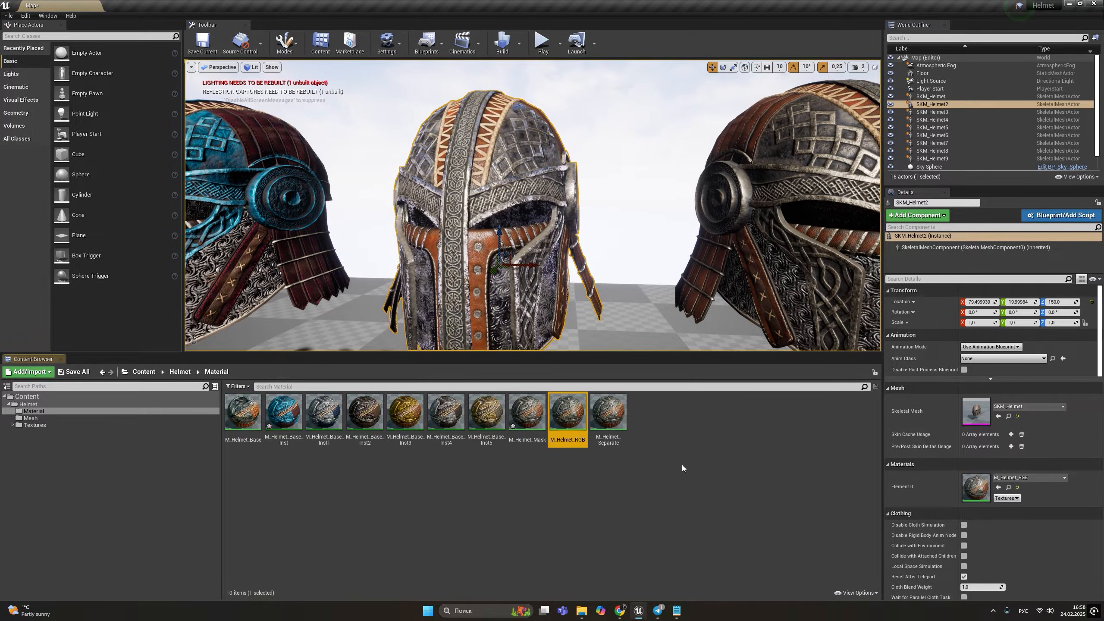
Step: Open the M_Helmet_RGB and M_Helmet_Mask graphs in separate windows side by side to compare their texture samples
double_click(567, 413)
right_click_drag(479, 296, 615, 283)
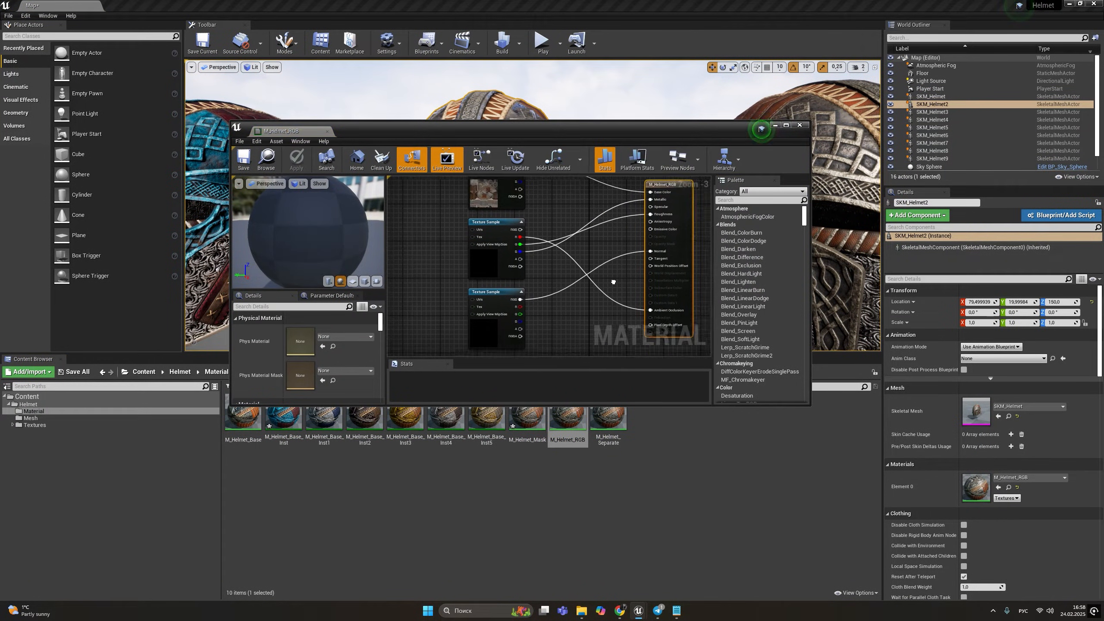
double_click(527, 418)
left_click_drag(398, 136, 698, 249)
scroll(793, 327, "down", 2)
right_click_drag(793, 326, 795, 309)
left_click_drag(766, 246, 689, 174)
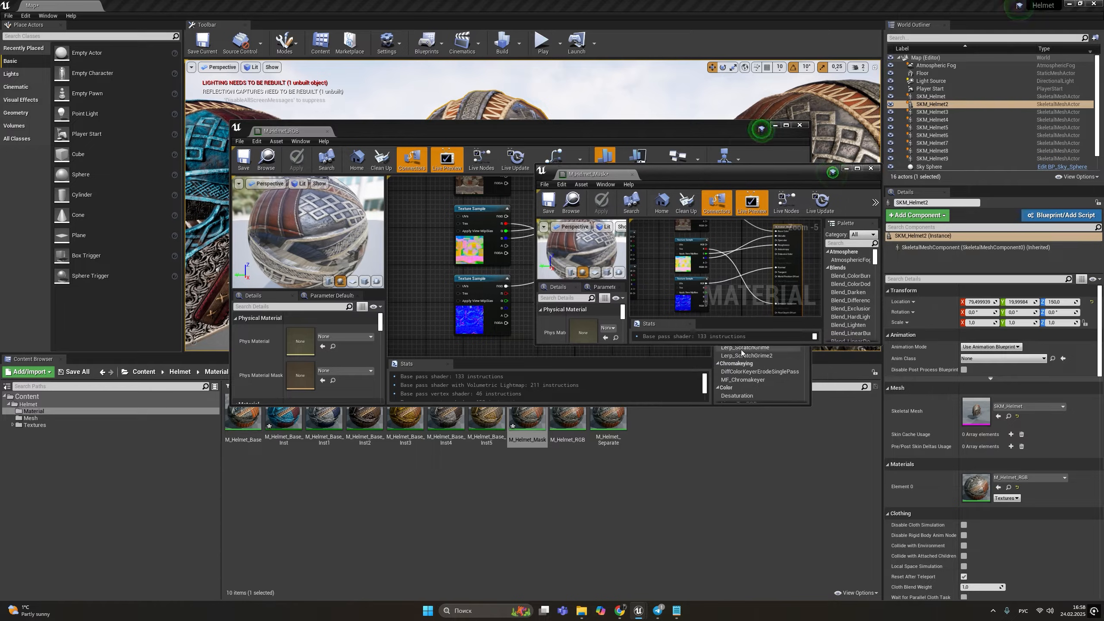
left_click_drag(741, 346, 738, 404)
right_click_drag(735, 279, 742, 327)
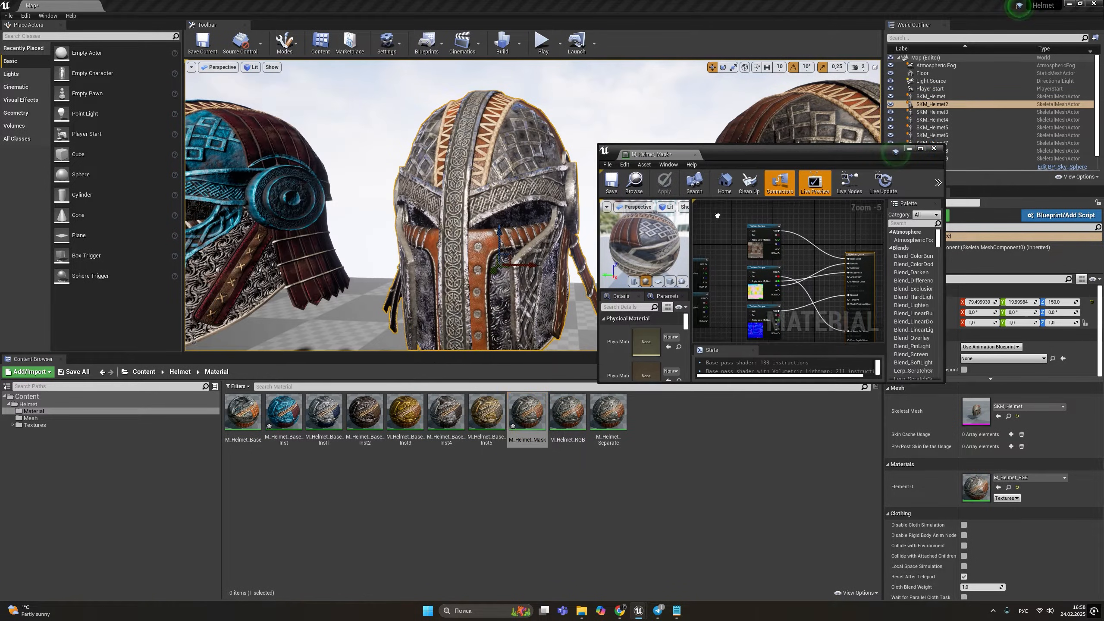
Step: Enlarge the M_Helmet_Mask window and inspect the lower of its two unconnected texture samples
right_click_drag(717, 215, 780, 213)
scroll(755, 305, "up", 5)
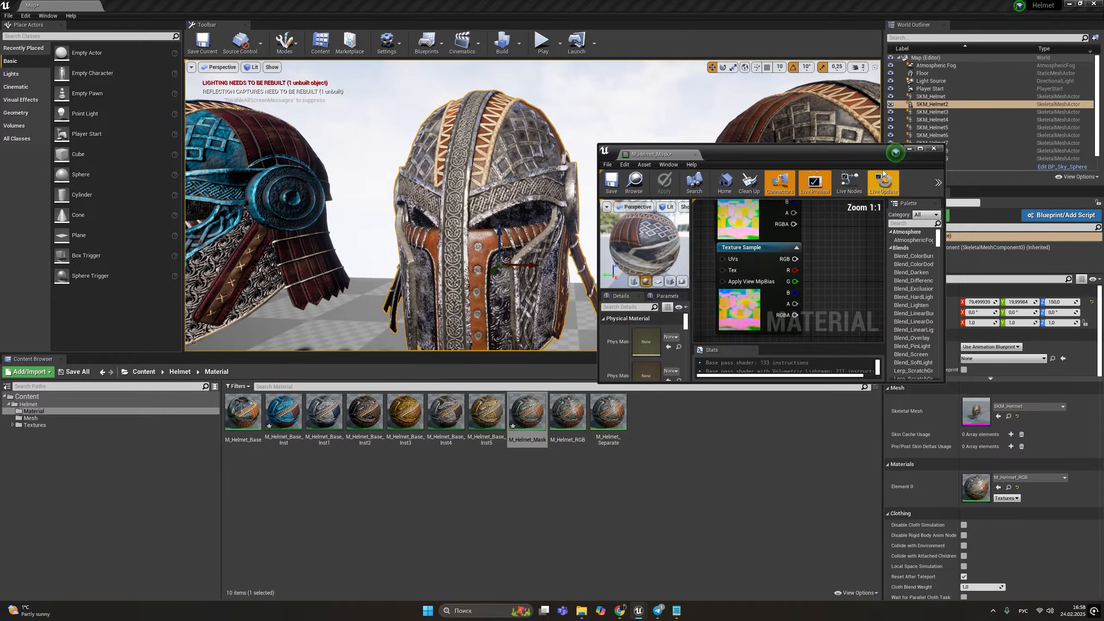
left_click_drag(764, 382, 764, 522)
right_click_drag(820, 356, 830, 443)
right_click_drag(818, 398, 833, 369)
left_click(770, 370)
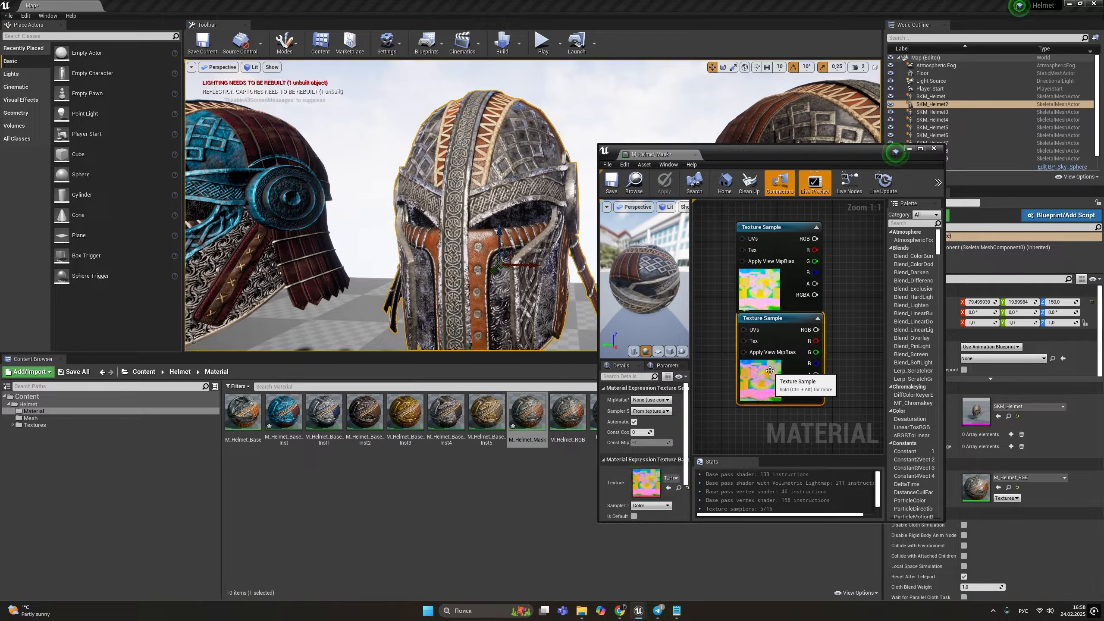
Step: Open the textures behind the two unconnected samples in M_Helmet_Mask, compare their compression settings, and return to the material graph
left_click(677, 489)
double_click(647, 482)
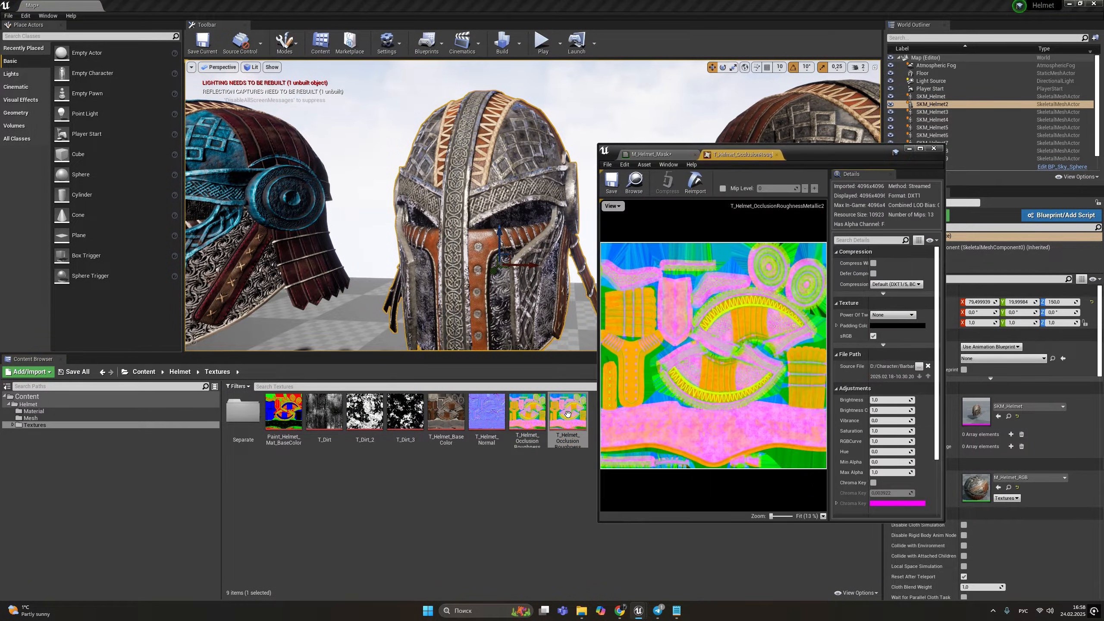
left_click(664, 155)
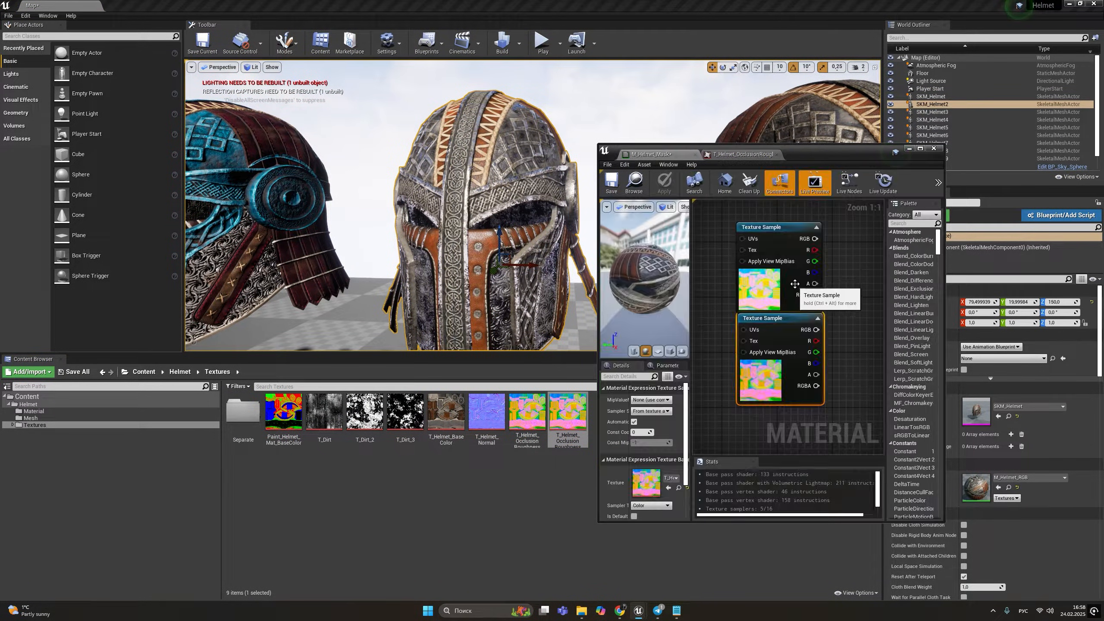
left_click(783, 291)
left_click(677, 489)
double_click(536, 407)
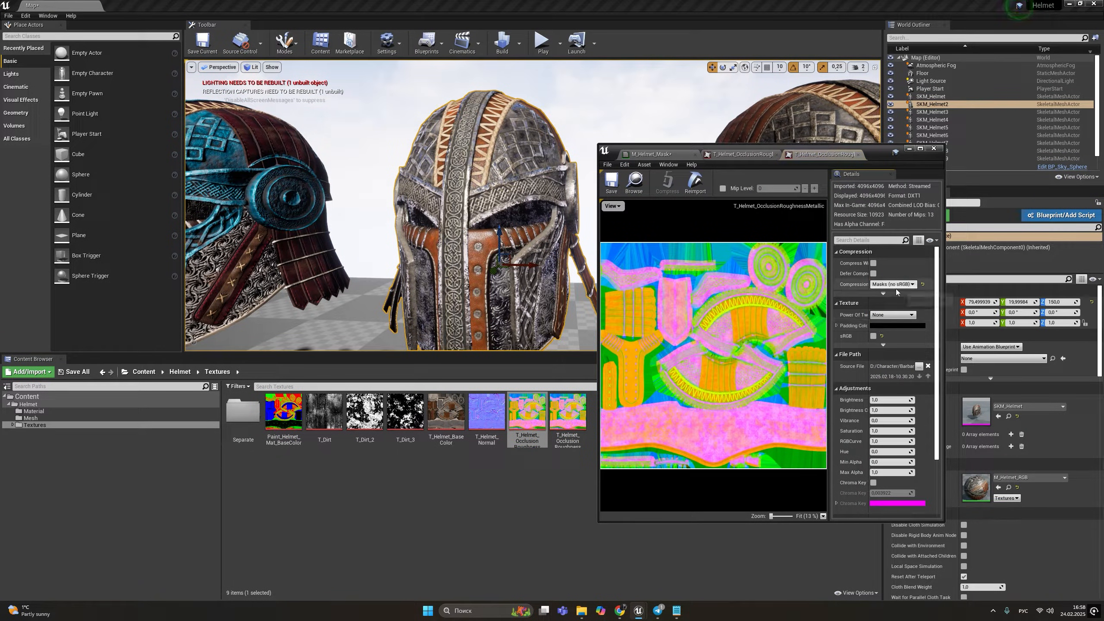
left_click(652, 154)
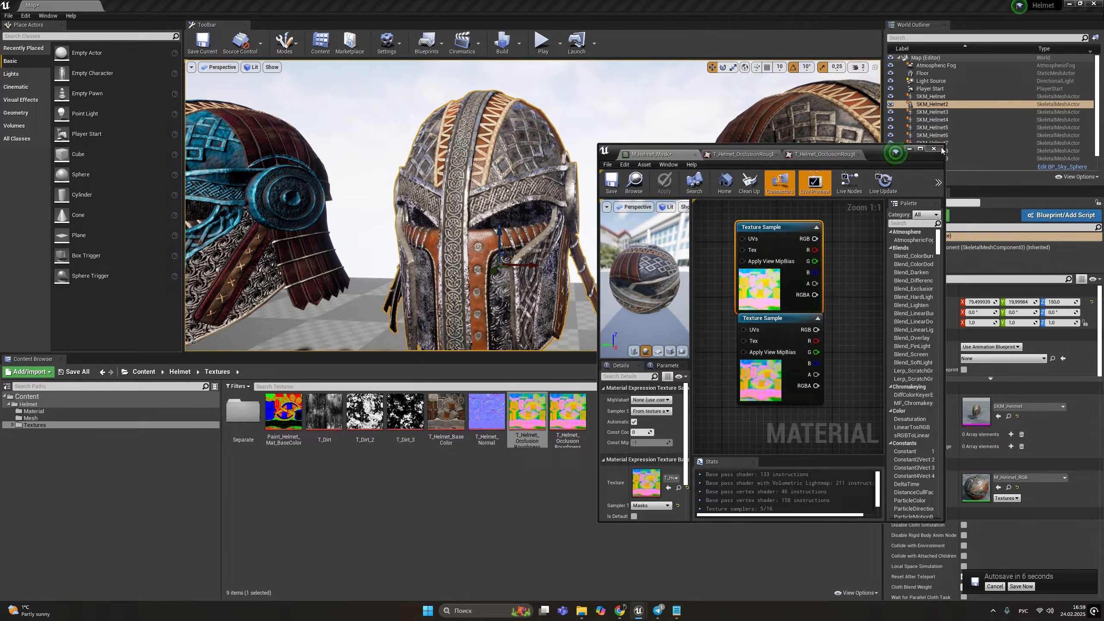
Step: Minimize the material editor, find the material assigned to SKM_Helmet4, open M_Helmet_Separate to inspect its texture samples, and close it
left_click(910, 148)
left_click(71, 416)
key("d")
right_click_drag(700, 262, 701, 262)
left_click(700, 261)
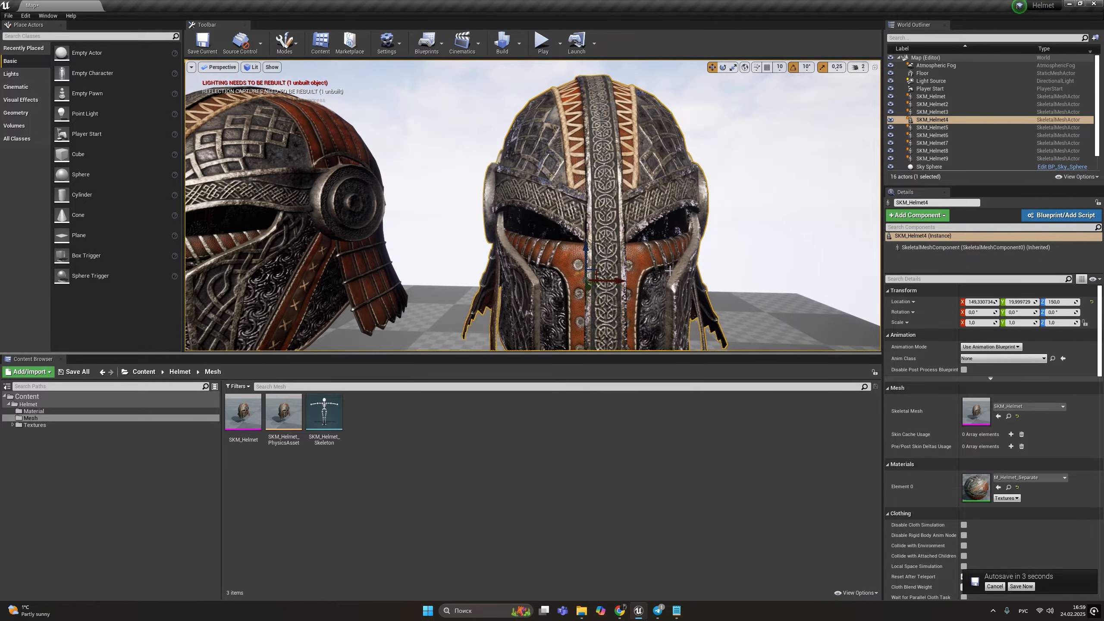
left_click(1009, 417)
left_click(1008, 487)
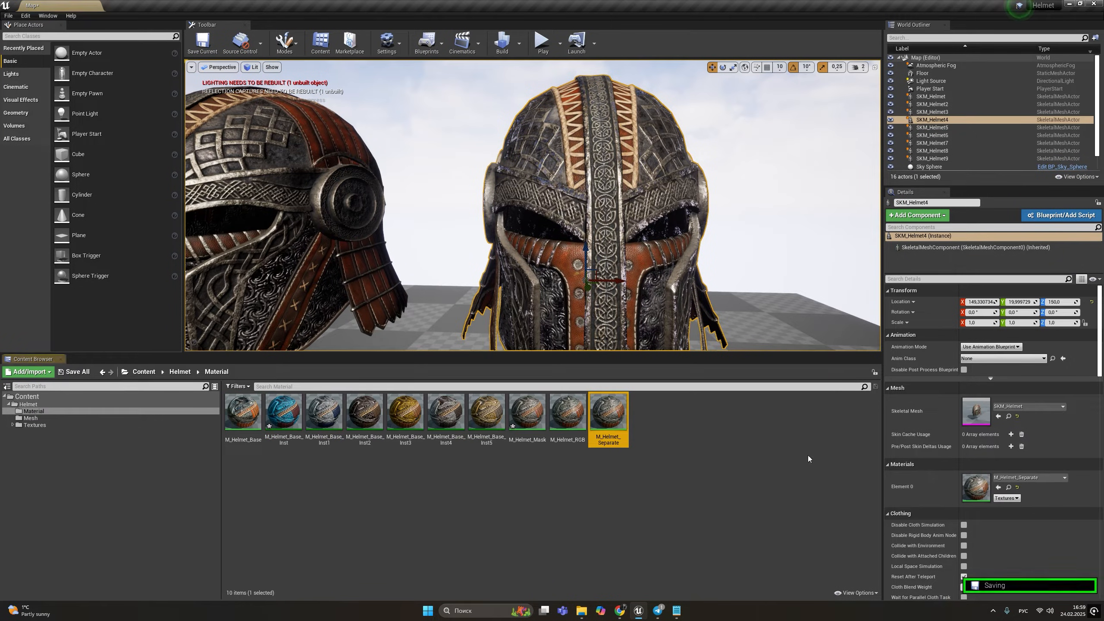
double_click(618, 426)
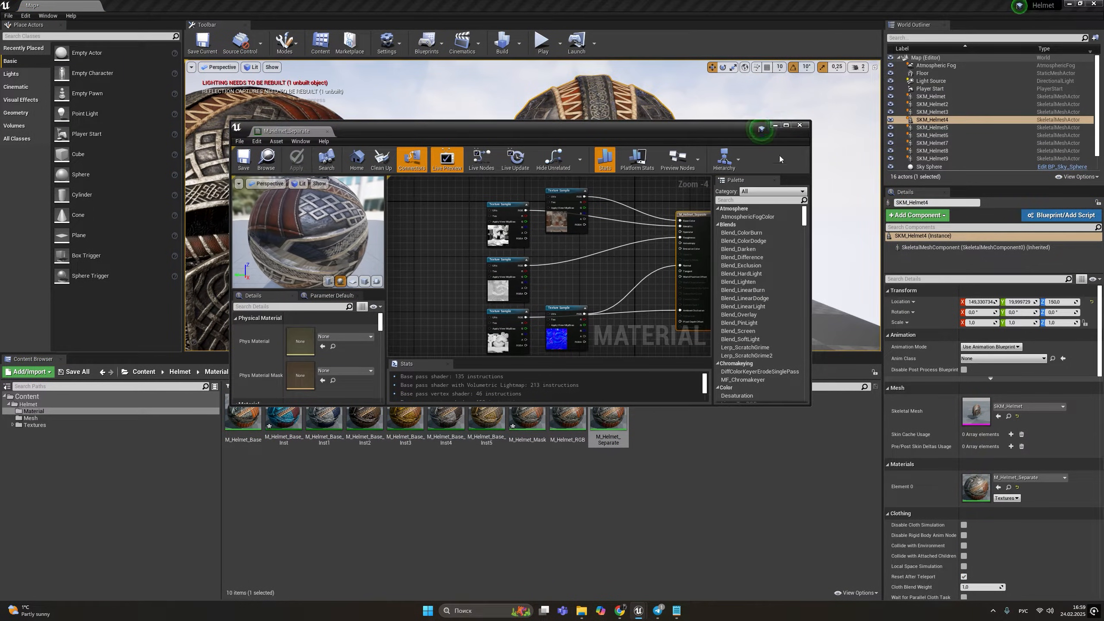
left_click(800, 125)
Step: Examine the row of helmets in the level from several angles to compare how their materials look
left_click_drag(769, 152, 669, 151, "alt")
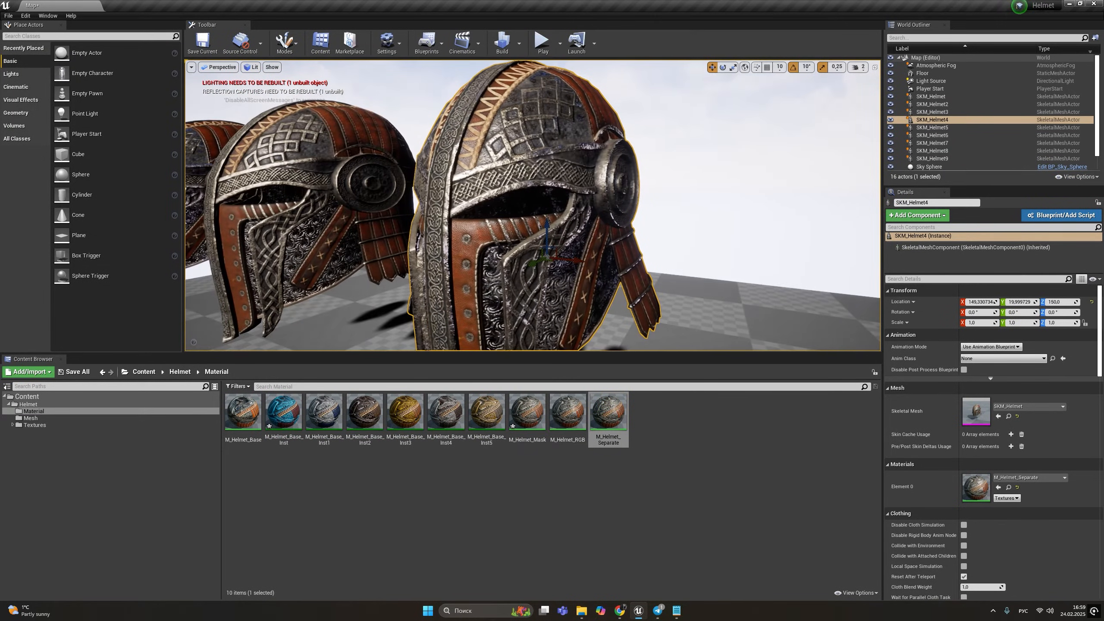
key("a")
right_click_drag(565, 196, 526, 183)
key("a")
key("w")
key("s")
key("a")
key("d")
key("a")
right_click_drag(759, 161, 760, 160)
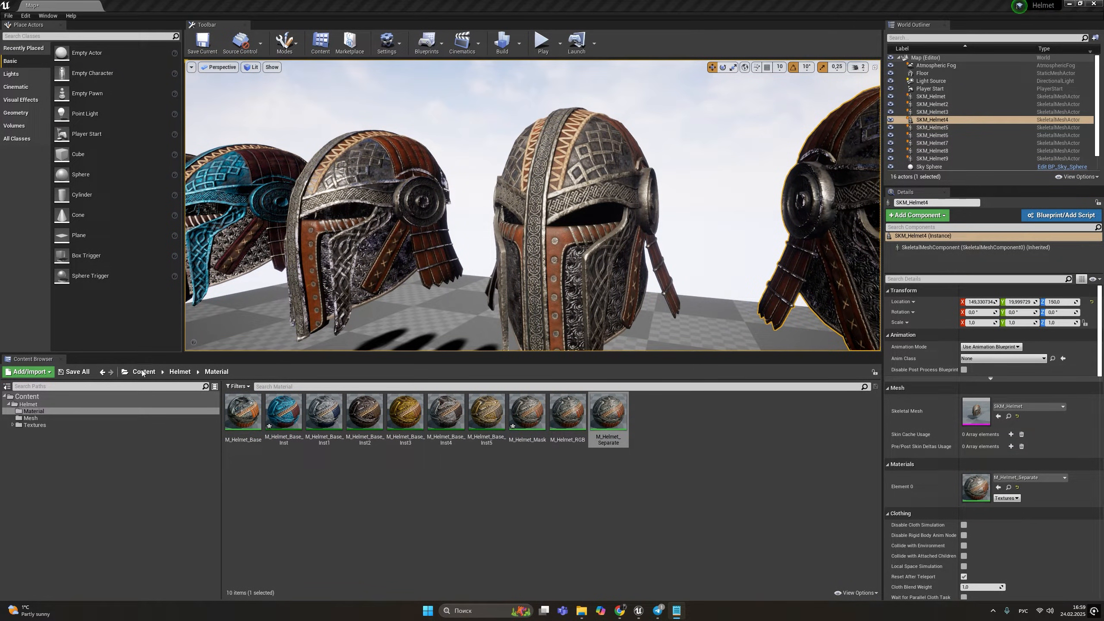
Step: Create a new material with the default name NewMaterial in the Material folder, open it and enable Two Sided
left_click(422, 487)
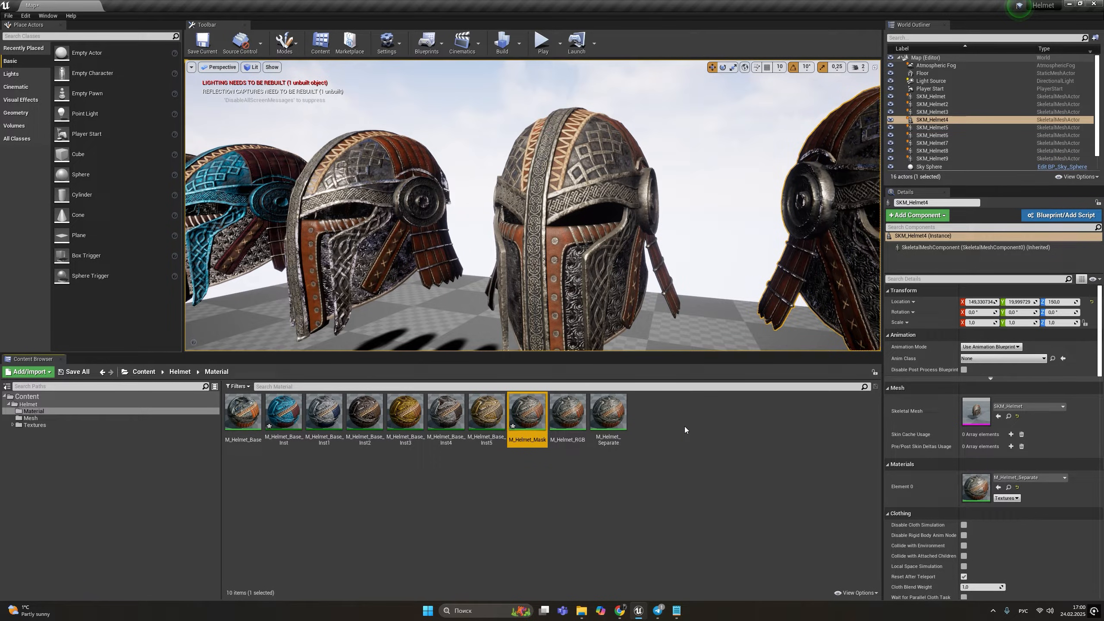
left_click(685, 428)
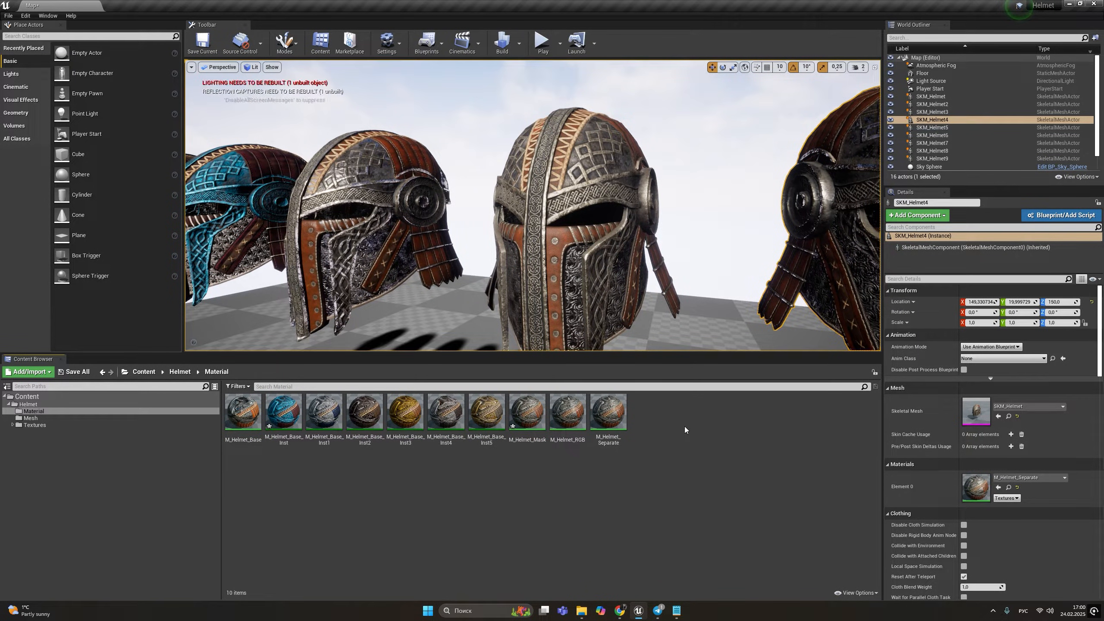
right_click(685, 426)
left_click(725, 255)
key("Return")
double_click(654, 424)
left_click(506, 263)
scroll(309, 370, "down", 3)
left_click(288, 363)
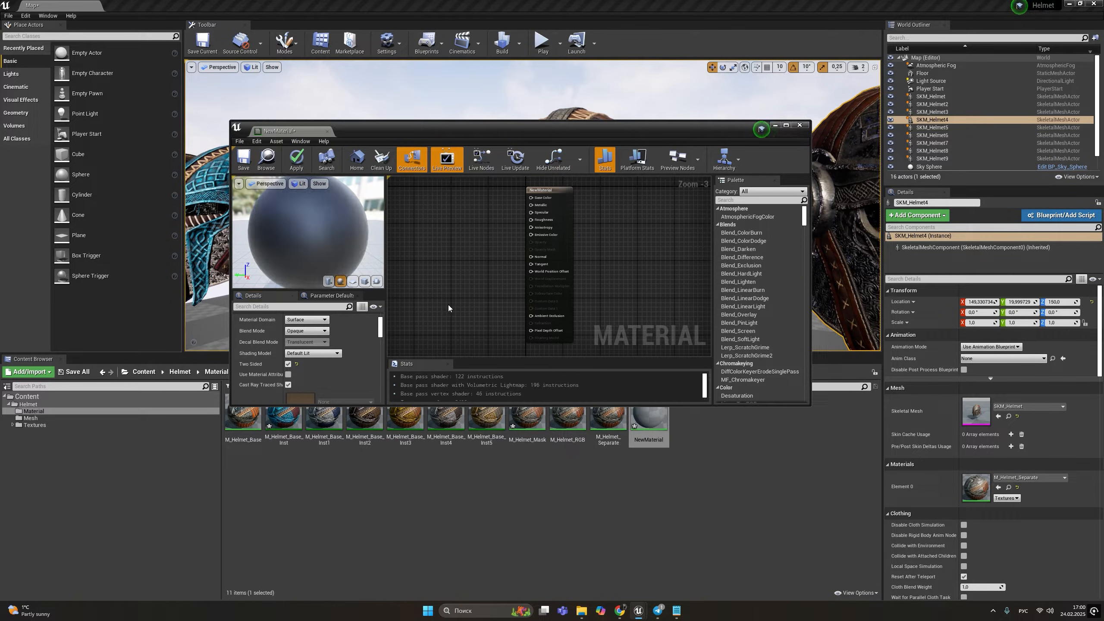
Step: Add the T_Helmet_BaseColor, T_Helmet_Normal and T_Helmet_OcclusionRoughnessMetallic textures to the NewMaterial graph and arrange them in a column beside the material node
left_click(35, 425)
left_click(446, 419)
left_click(527, 420, "shift")
left_click_drag(527, 419, 470, 239)
right_click_drag(470, 238, 509, 275)
left_click_drag(533, 279, 469, 326)
left_click_drag(550, 253, 462, 253)
scroll(538, 273, "down", 2)
left_click_drag(534, 209, 420, 299)
left_click(474, 288)
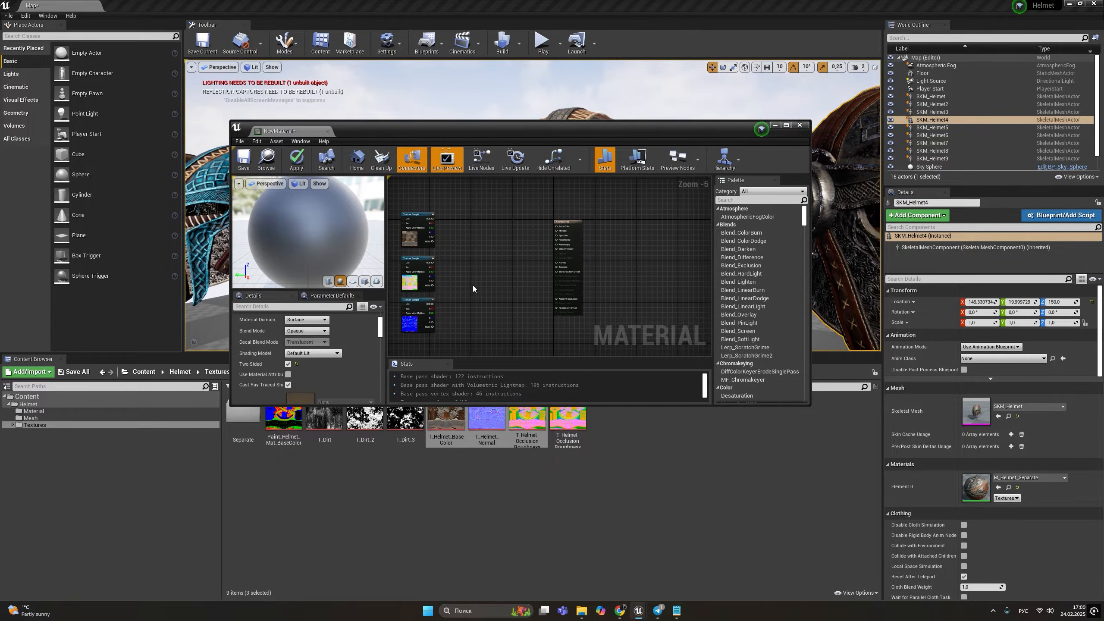
Step: Convert the base color texture sample to a parameter named Base_Color
right_click(416, 232)
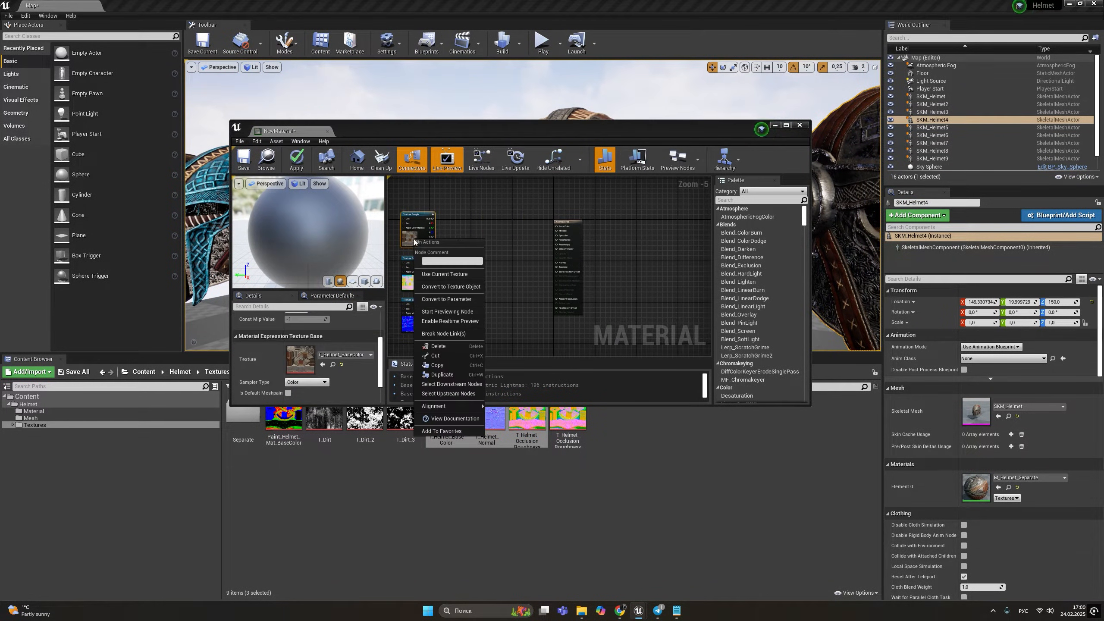
left_click(461, 301)
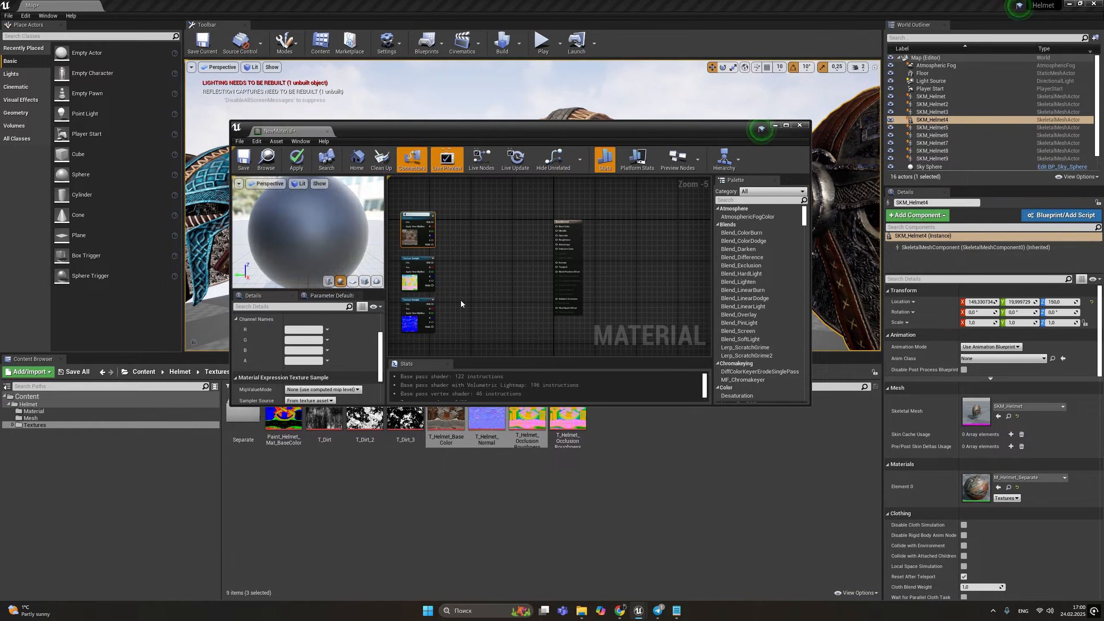
type("Base_Color")
key("Return")
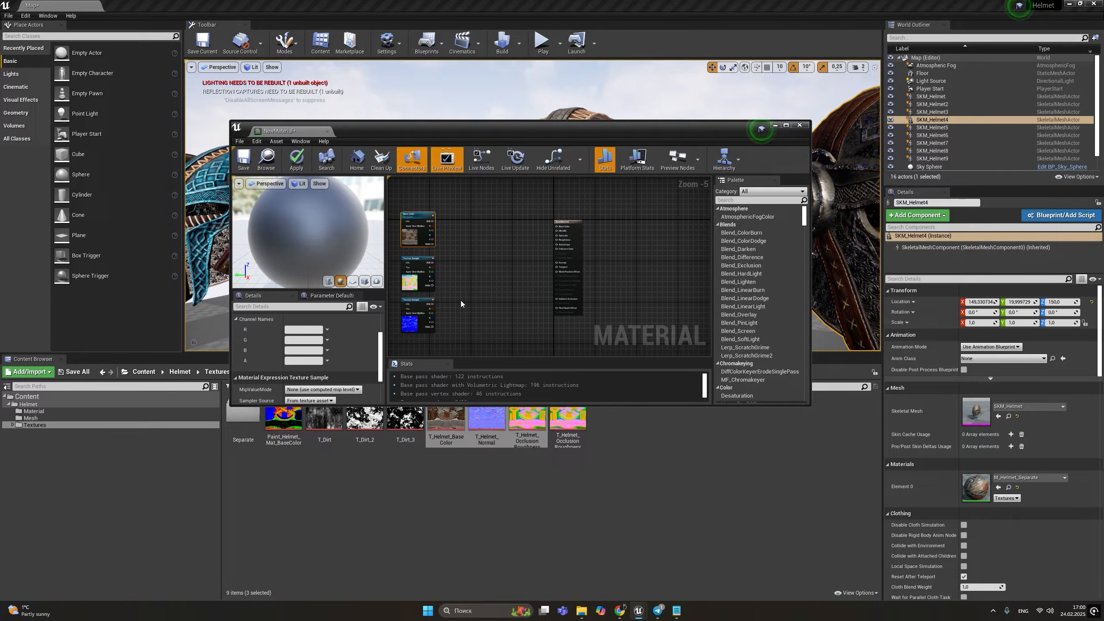
Step: Maximize the material editor and convert the packed occlusion-roughness-metallic sample to a parameter named AO_R_M
left_click(786, 125)
scroll(398, 183, "up", 5)
right_click_drag(398, 183, 661, 427)
right_click(450, 360)
left_click(491, 413)
type("AO_")
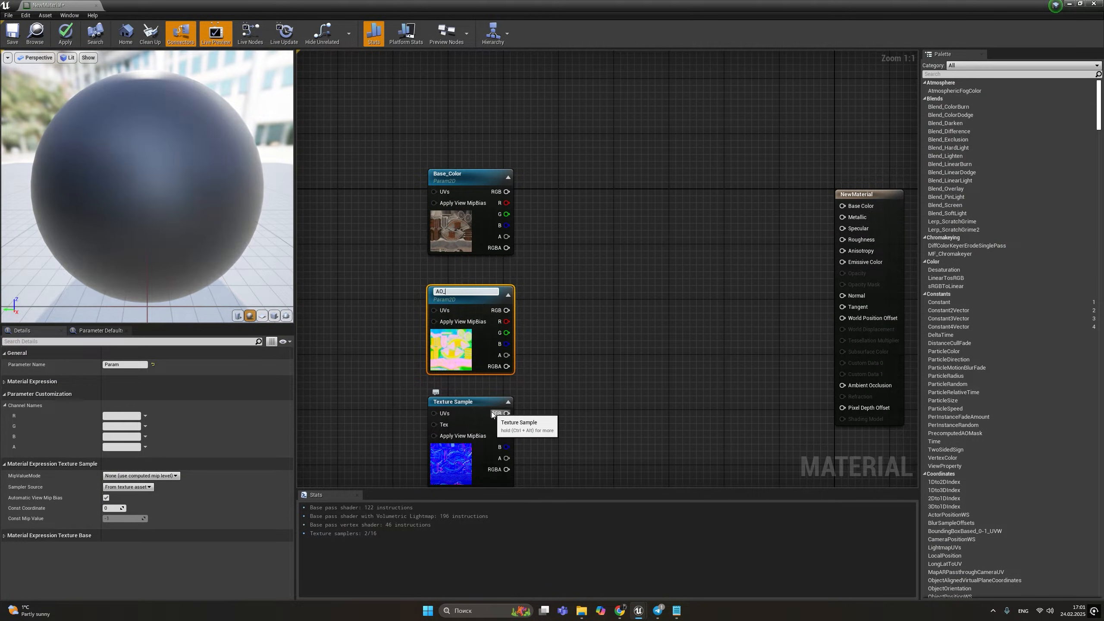
key("Return")
Step: Convert the normal texture sample to a parameter named Normal_Map
right_click(473, 458)
left_click(528, 315)
type("Normal_Map")
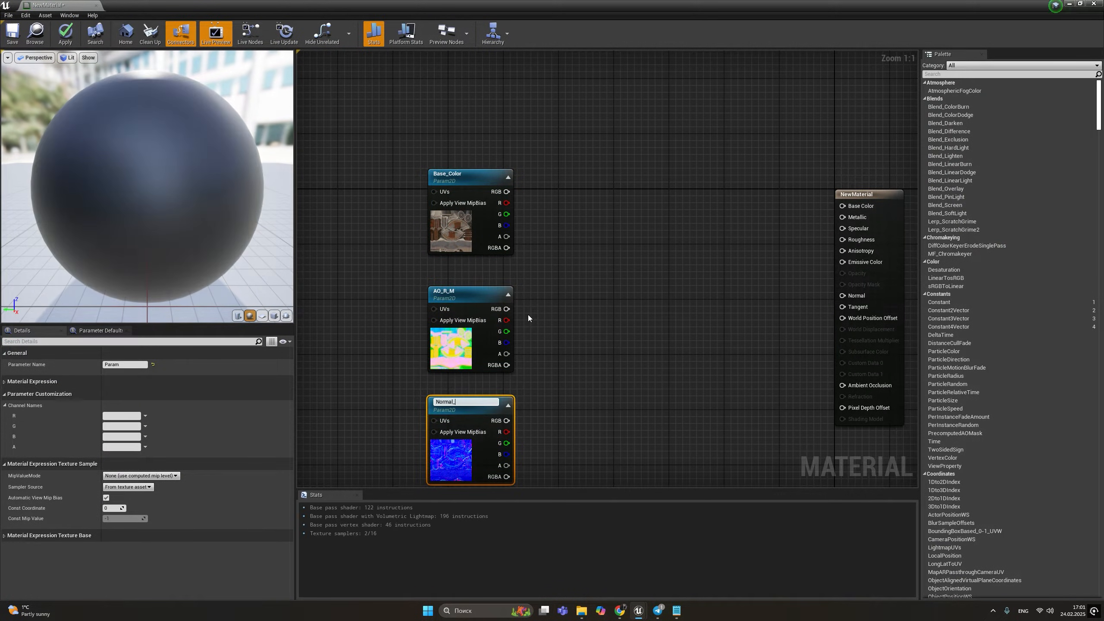
key("Return")
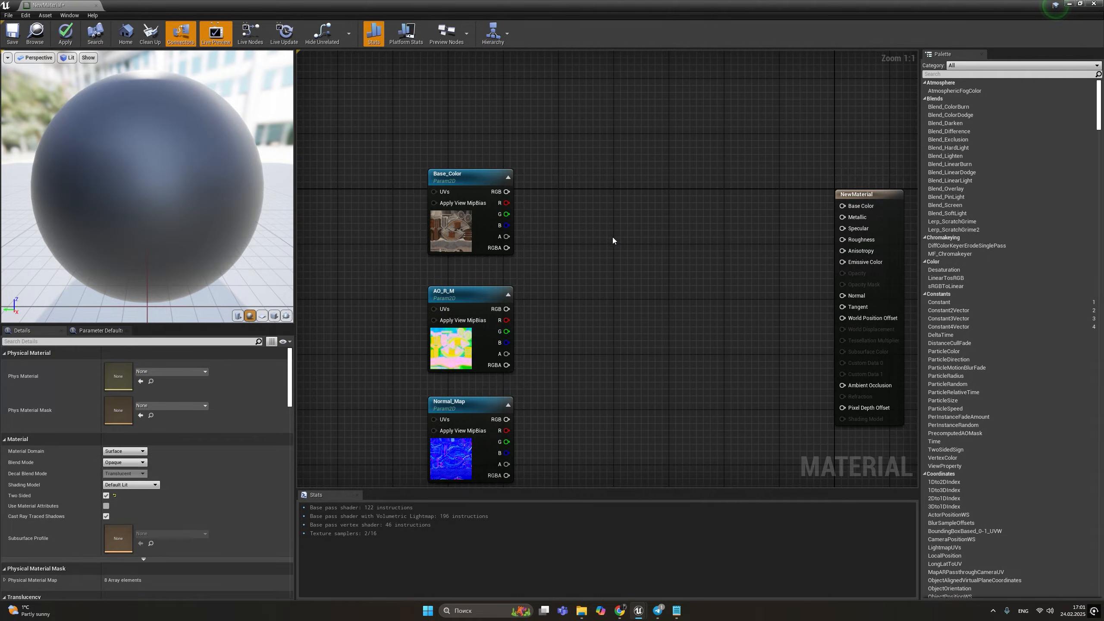
Step: Add a Multiply node beside Base_Color and connect Base_Color's RGB output to its A input
left_click(613, 238)
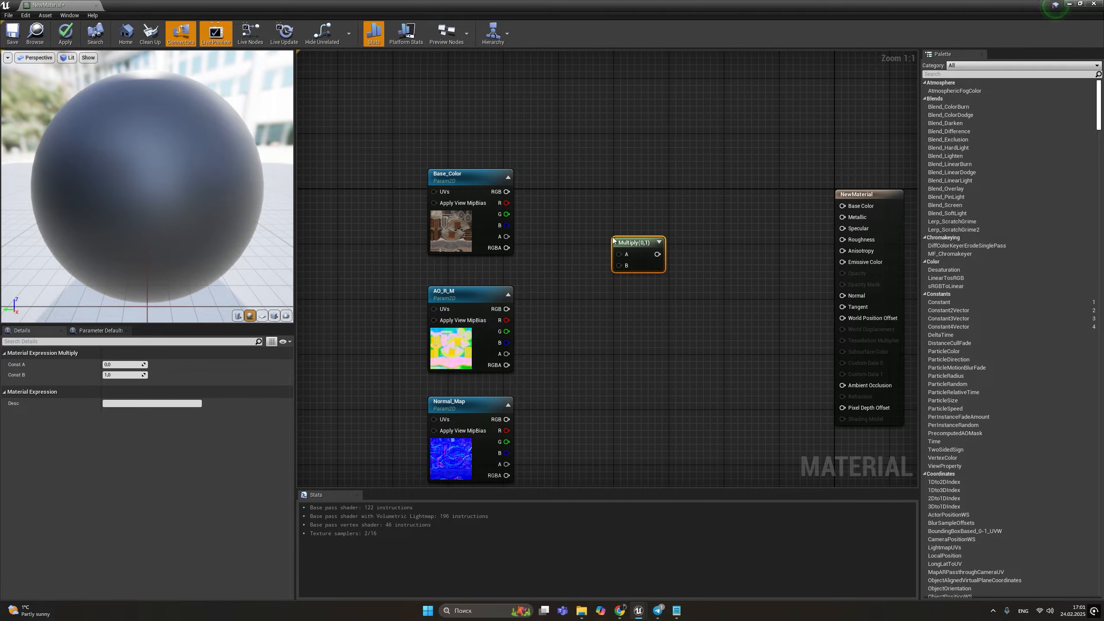
left_click_drag(613, 239, 607, 198)
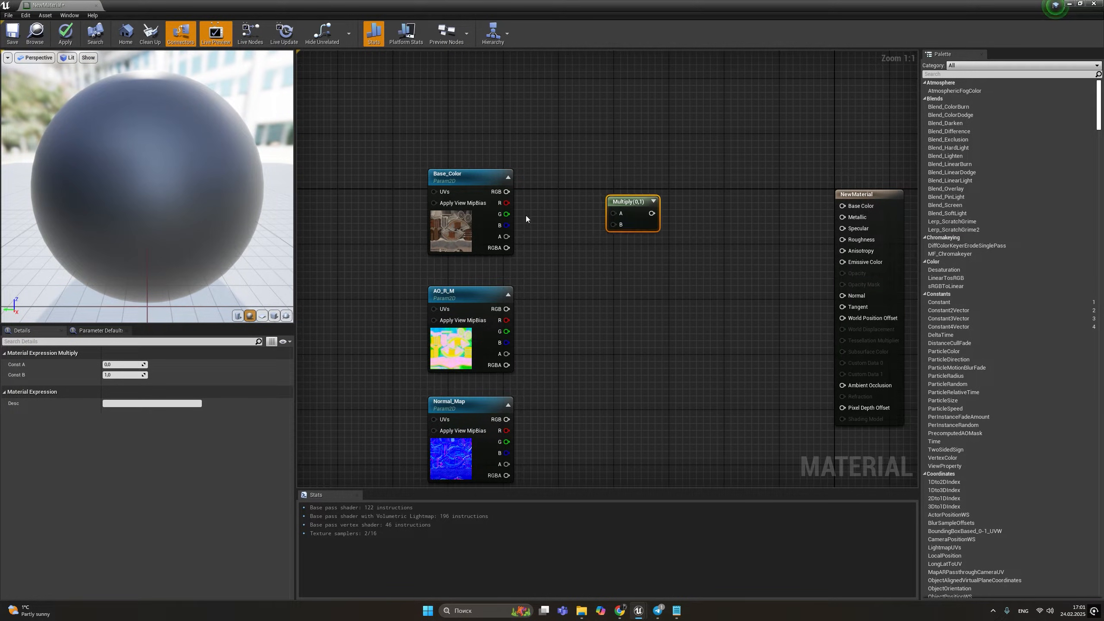
left_click_drag(506, 192, 613, 213)
left_click(565, 230)
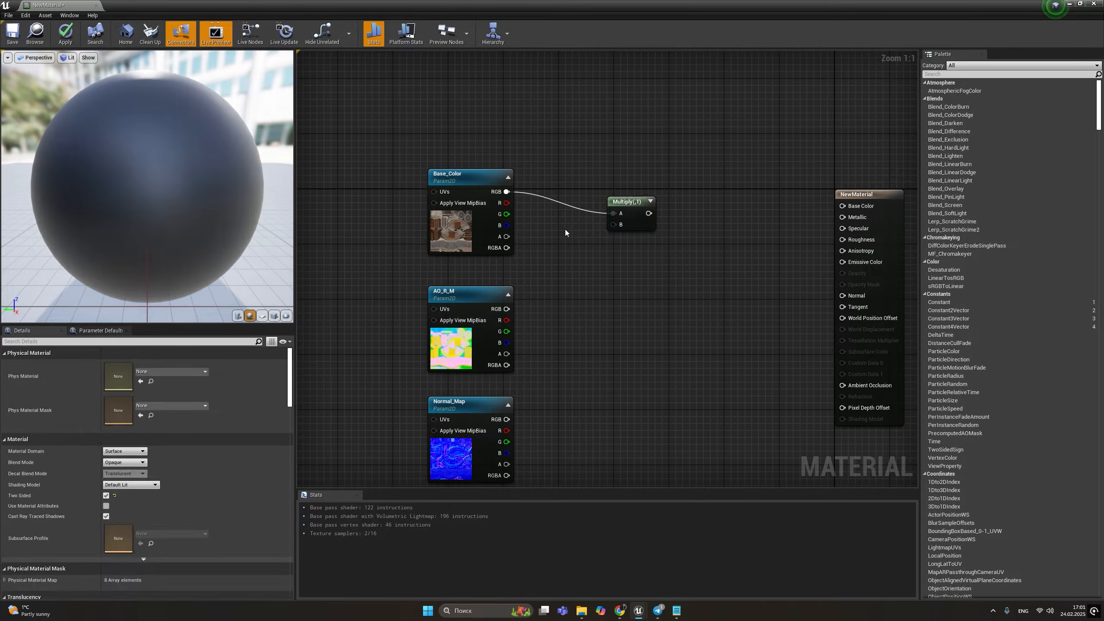
Step: Add a scalar parameter named Brightness with a default value of 1 and connect it to the Multiply node's B input
key("s")
left_click(565, 229)
type("Brig")
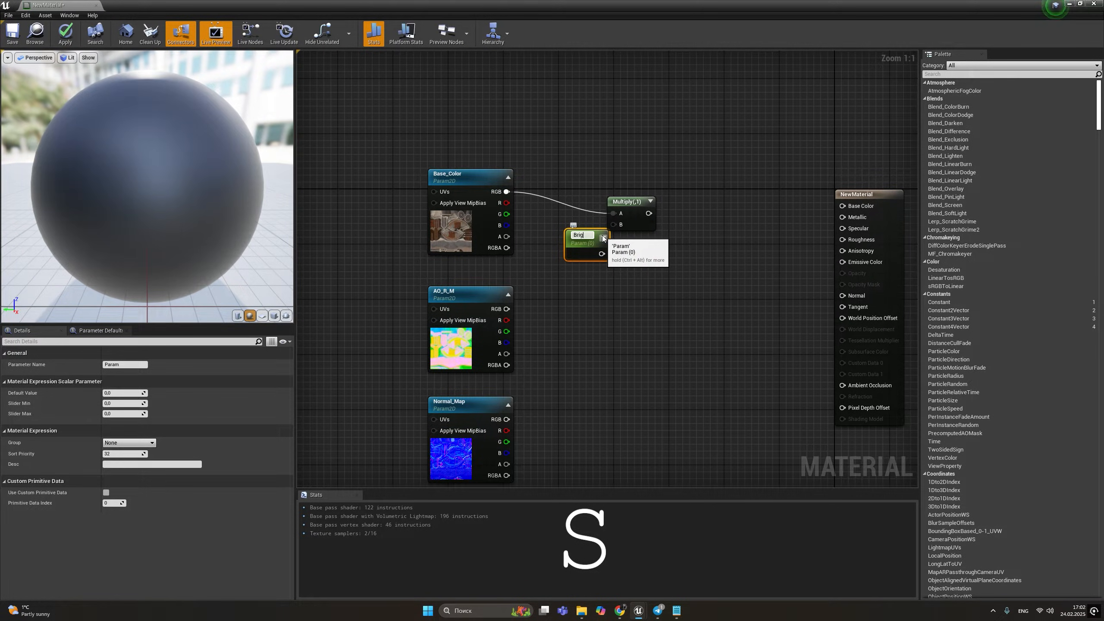
type("htness")
key("Return")
left_click_drag(610, 253, 614, 224)
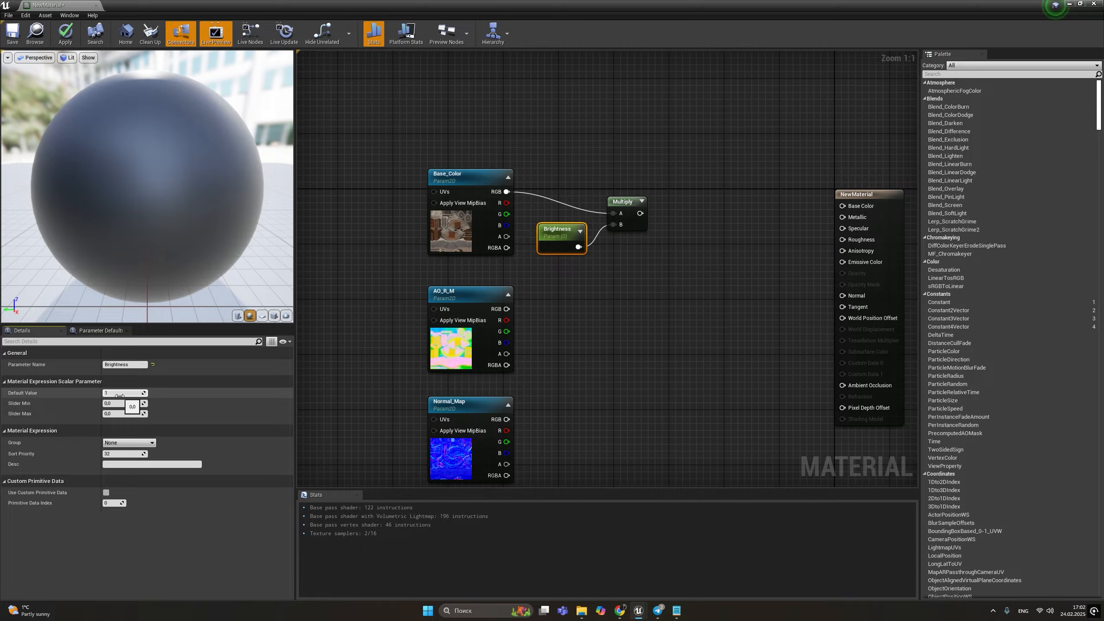
left_click(119, 395)
type("1")
key("Return")
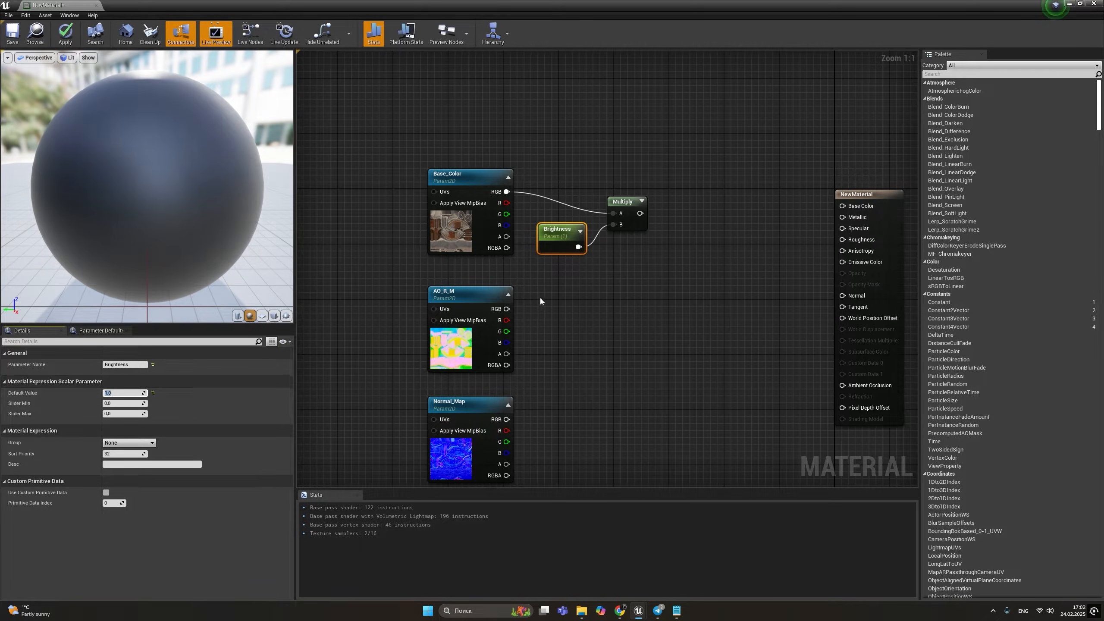
left_click_drag(569, 239, 563, 239)
left_click(602, 247)
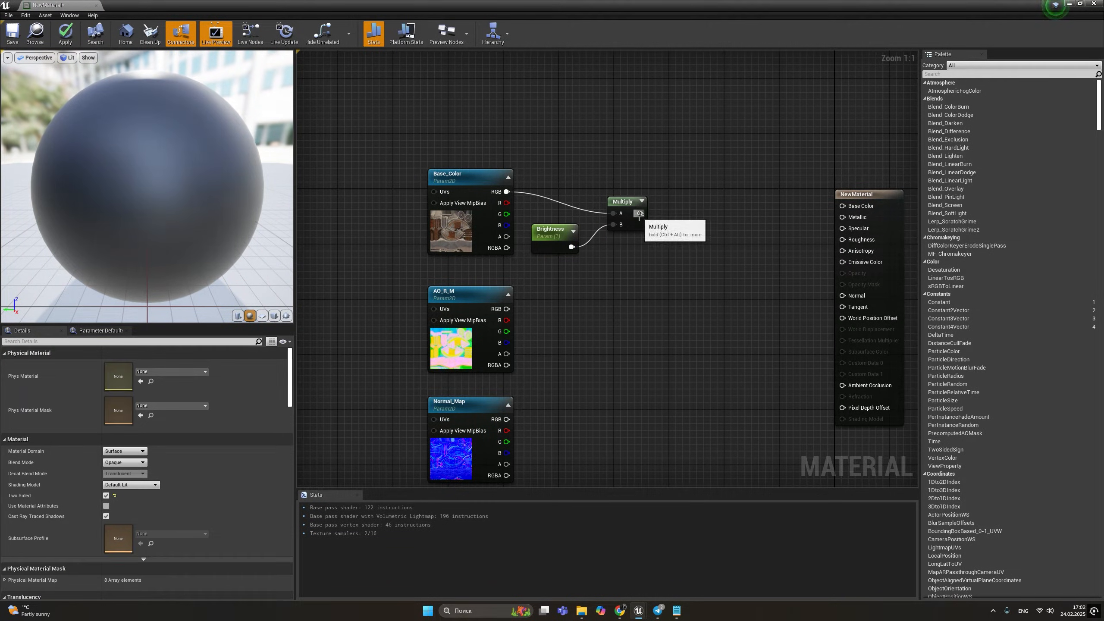
Step: Add a Power node after the Multiply node and connect the Multiply output to its Base input
right_click(690, 219)
type("pow")
key("Return")
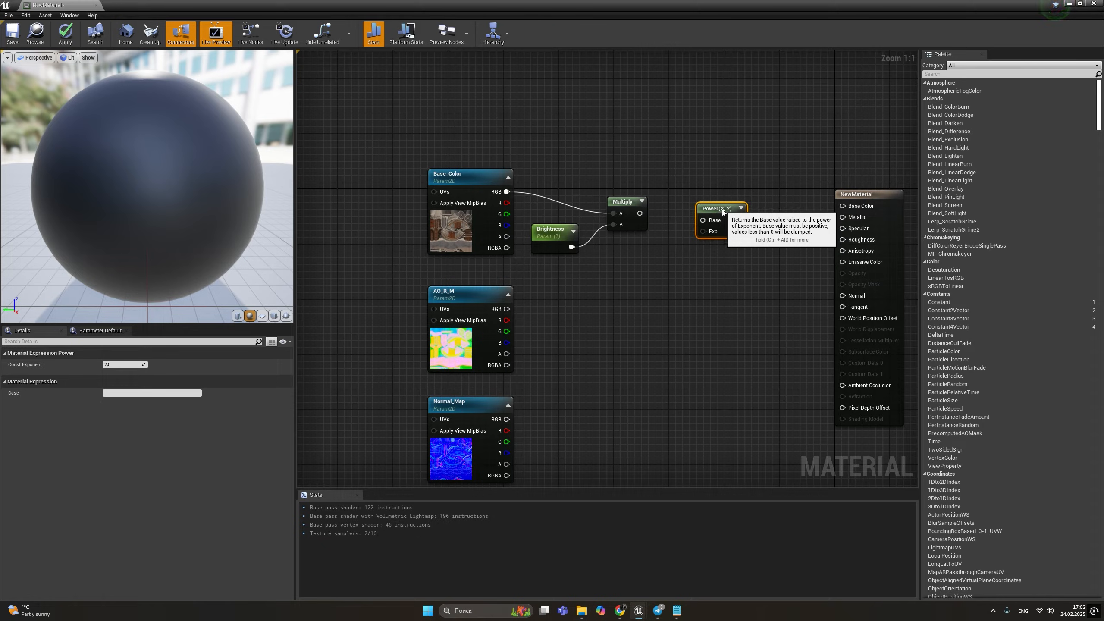
left_click_drag(641, 213, 703, 220)
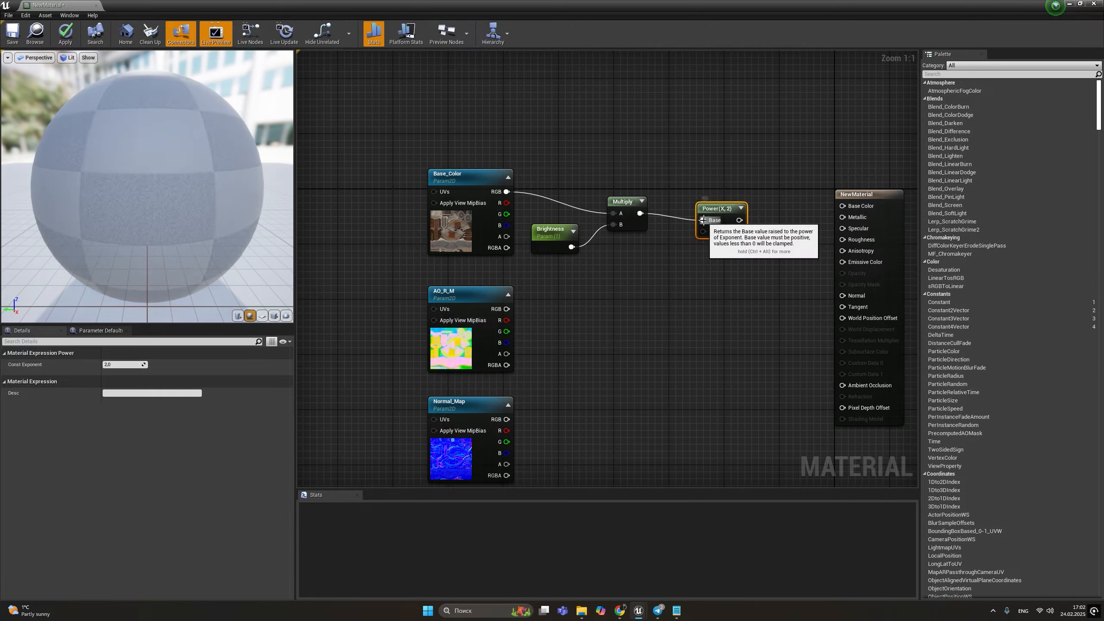
Step: Add a scalar parameter named Contrast with default value 1, feed it into Power's Exp input, and connect Power to the material's Base Color
key("s")
left_click(651, 267)
type("Contrast")
key("Return")
left_click_drag(688, 276, 703, 231)
left_click(124, 393)
type("1")
key("Return")
left_click_drag(140, 209, 183, 205)
left_click(726, 243)
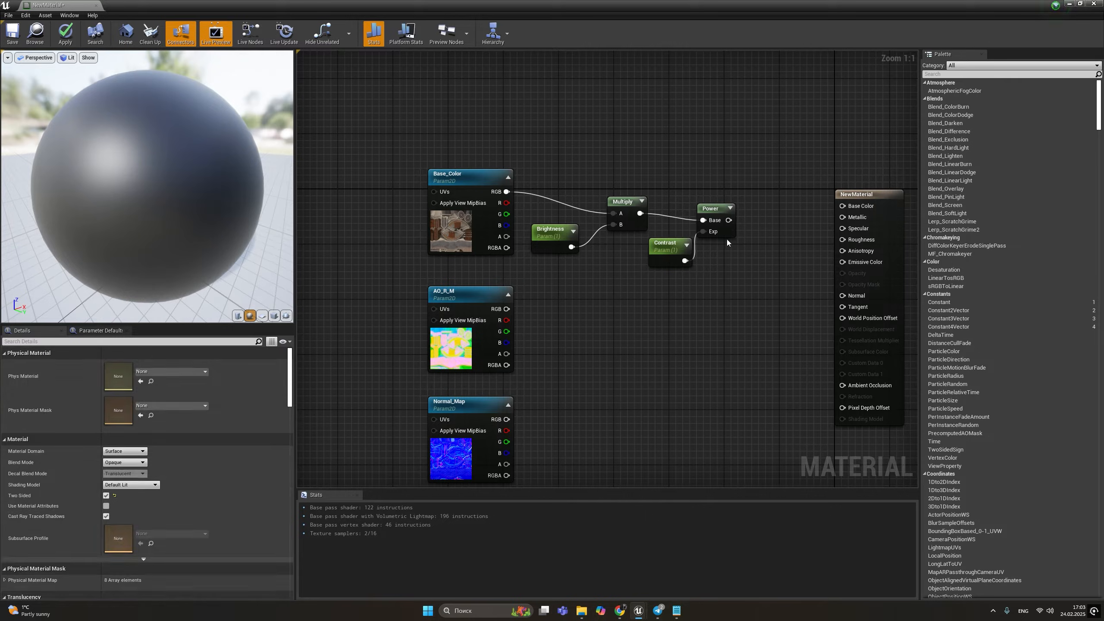
left_click_drag(729, 220, 854, 208)
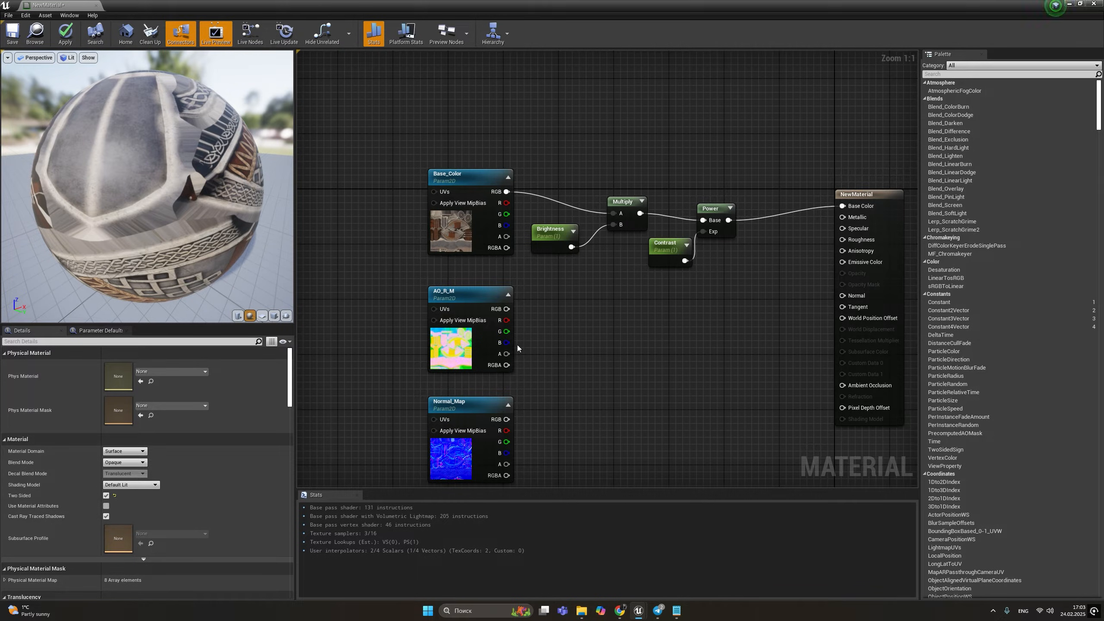
Step: Add a second Multiply node beside AO_R_M and feed its B input with a scalar parameter named AO_Int, default value 1
left_click(628, 298)
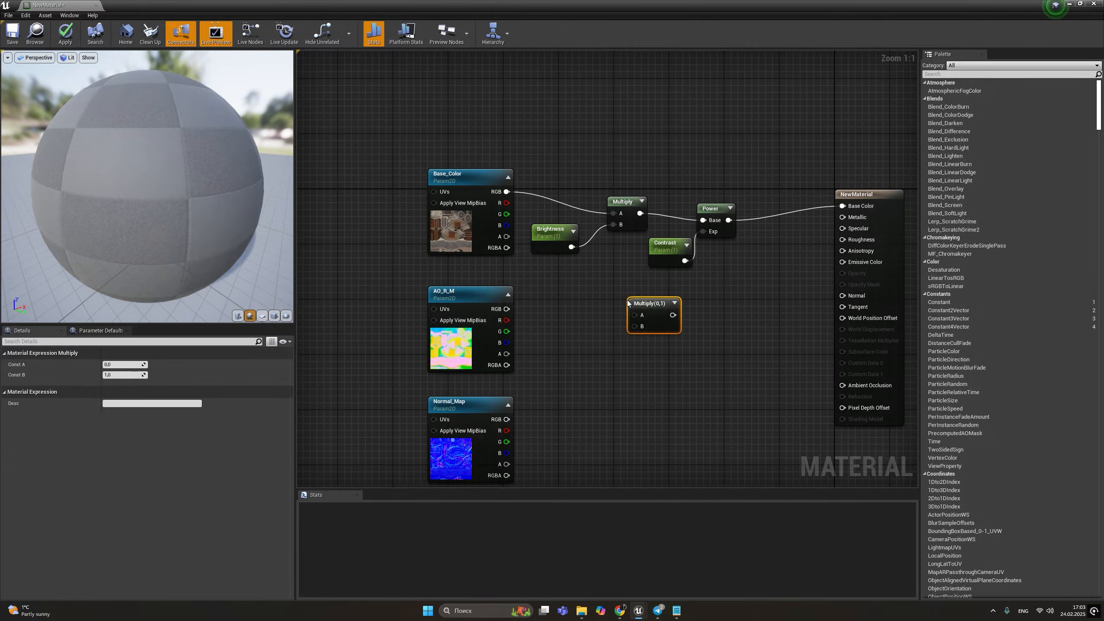
left_click(578, 333)
type("A")
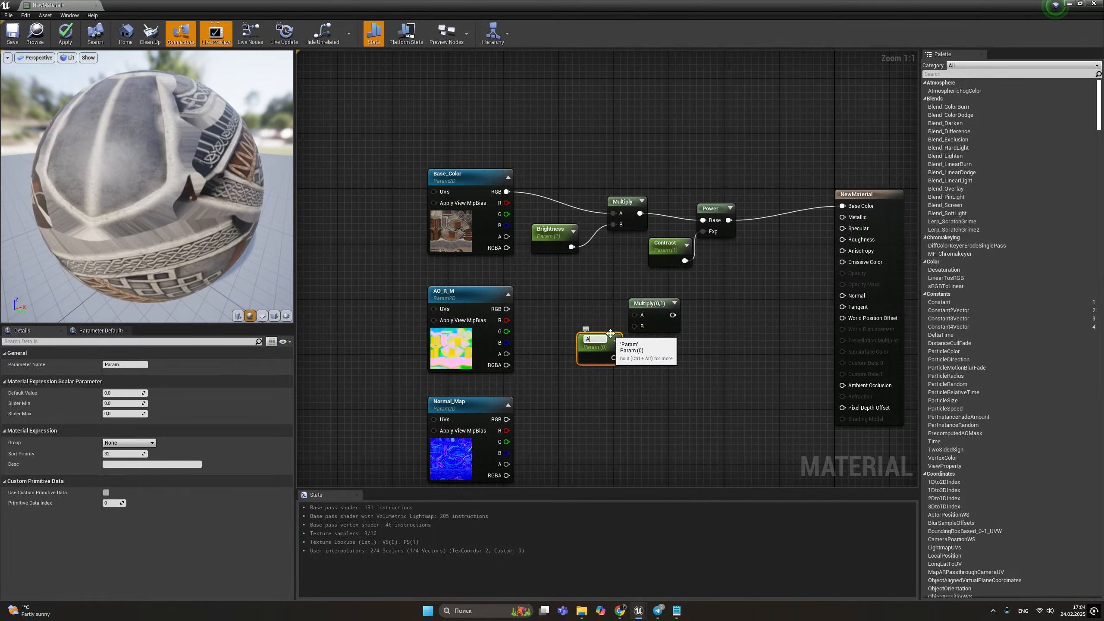
key("Return")
left_click_drag(593, 344, 636, 326)
left_click(140, 394)
type("1")
key("Return")
Step: Connect AO_R_M's red channel to the second Multiply's A input and its output to the material's Ambient Occlusion
left_click_drag(506, 320, 636, 315)
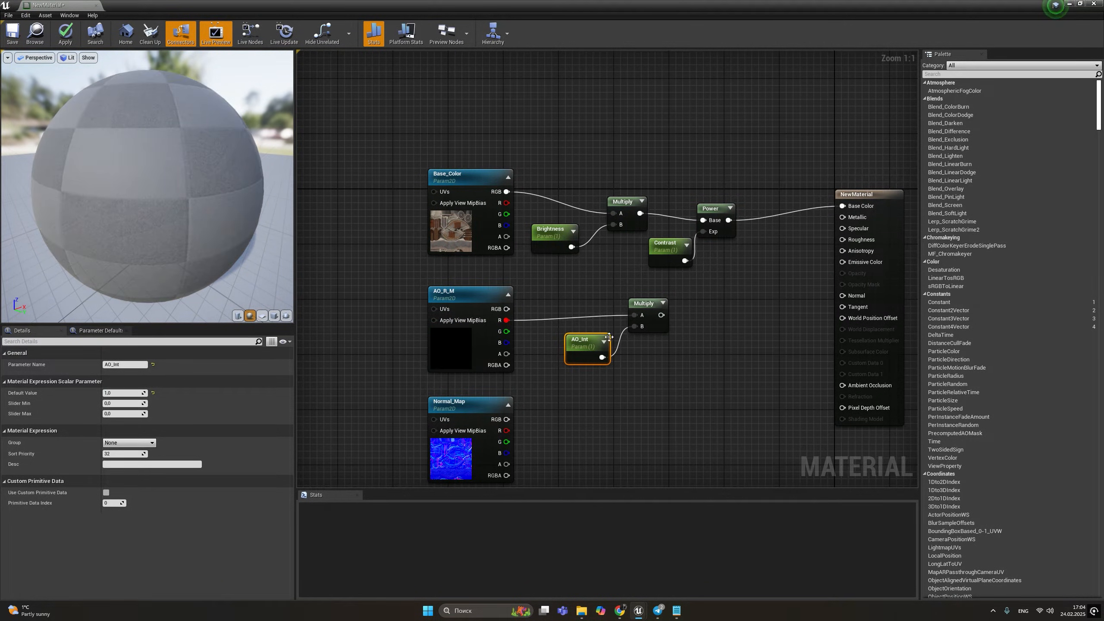
left_click_drag(591, 344, 578, 338)
left_click(670, 322)
left_click_drag(661, 315, 864, 387)
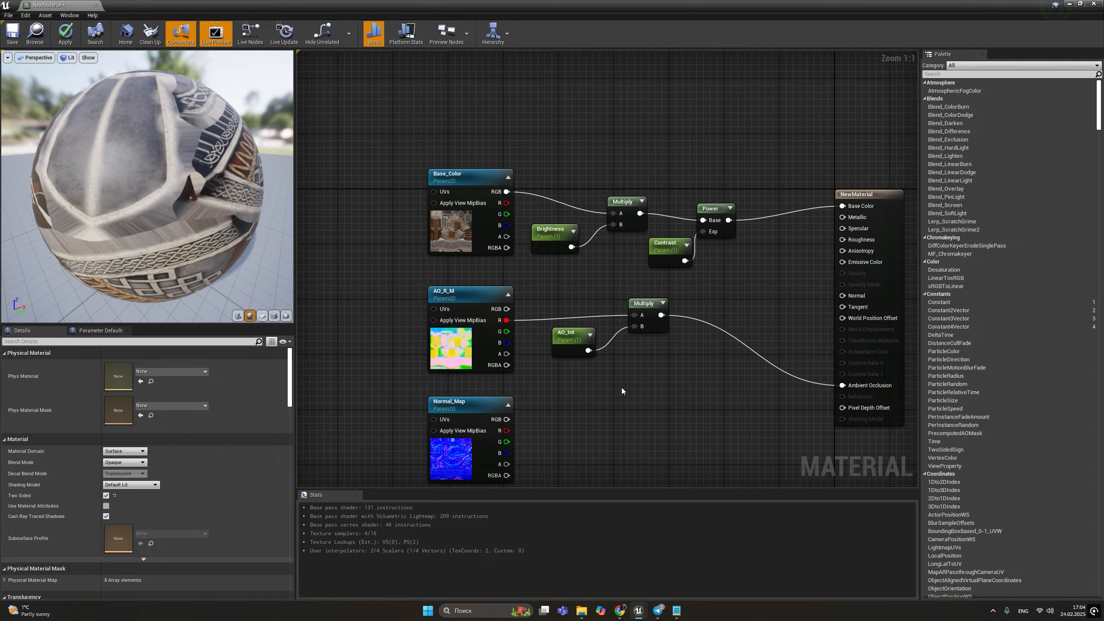
Step: Add a Linear Interpolate (Lerp) node and place it just below the ambient occlusion Multiply node
key("l")
left_click(622, 388)
left_click_drag(647, 391, 654, 364)
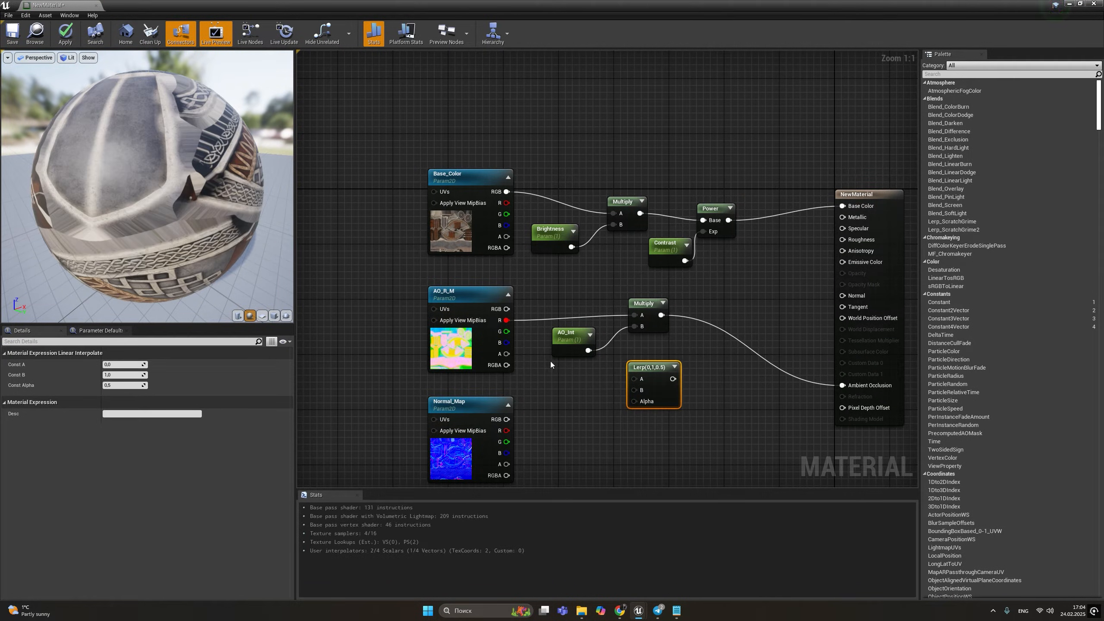
Step: Feed AO_R_M's green channel into the Lerp's Alpha and add a scalar parameter named Roughness_Min beside the Lerp node
left_click_drag(507, 331, 673, 424)
left_click_drag(583, 341, 588, 333)
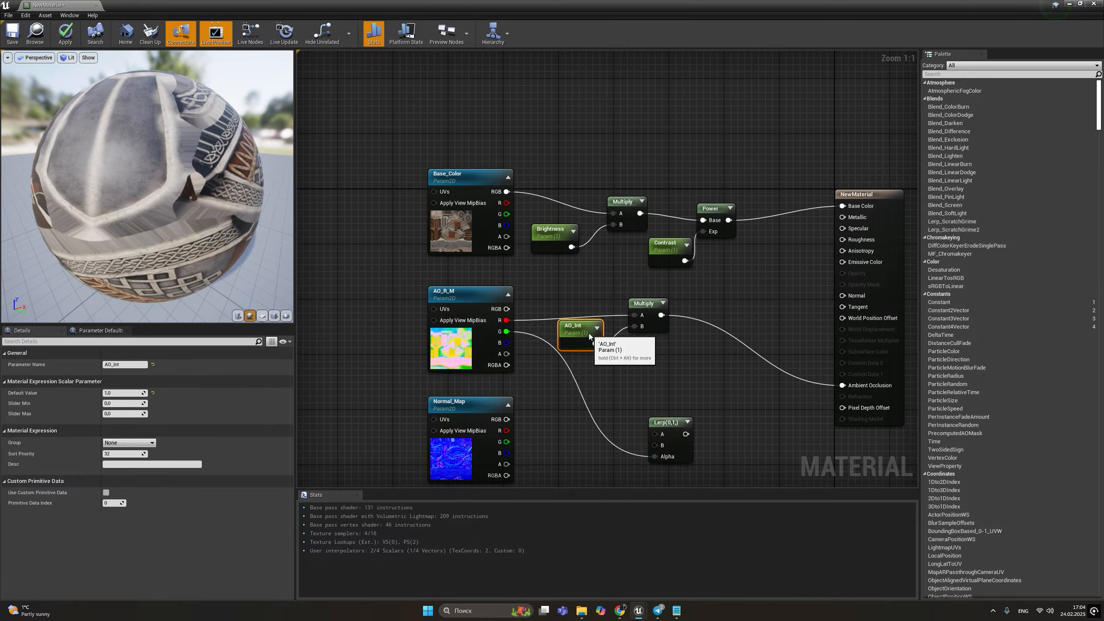
key("s")
left_click(616, 373)
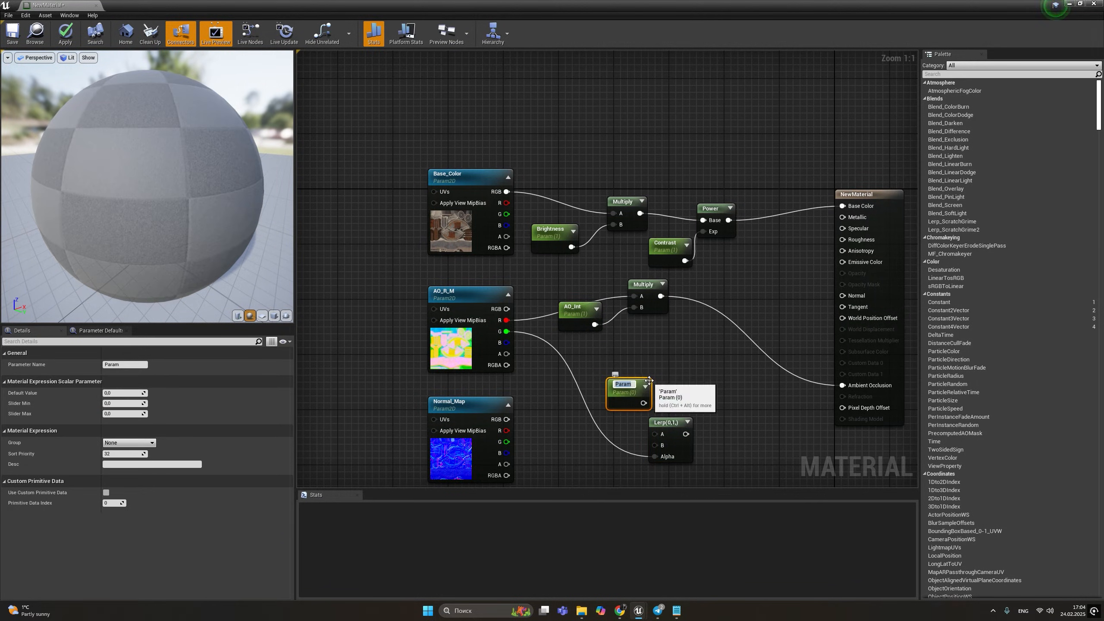
type("Roughness")
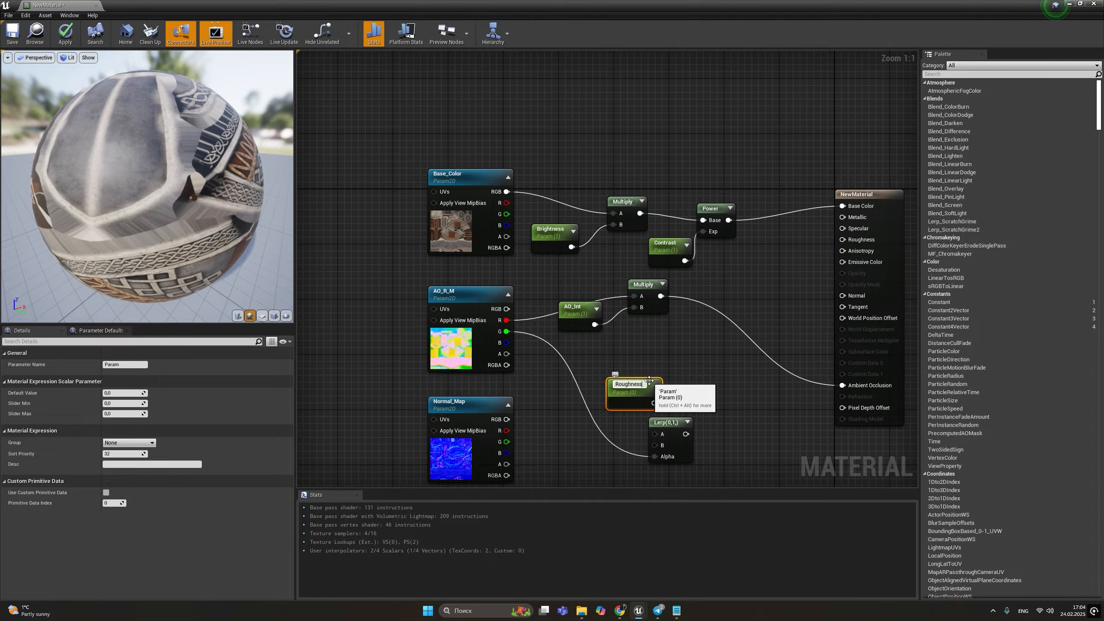
key("Return")
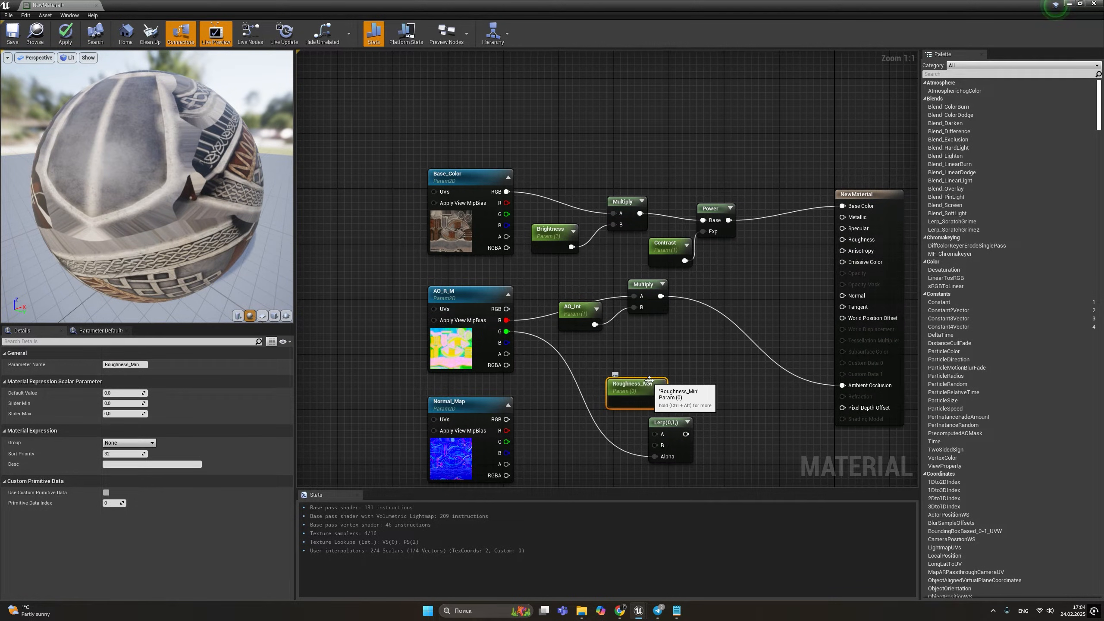
left_click_drag(649, 382, 614, 359)
Step: Duplicate the Roughness_Min parameter, place the copy just below it and rename it Roughness_Max
key("ctrl+w")
left_click_drag(642, 432, 589, 411)
left_click(144, 365)
left_click(144, 365)
key("BackSpace")
key("BackSpace")
type("ax")
key("Return")
Step: Connect Roughness_Min to the Lerp's A and Roughness_Max to its B, and set both parameters' default values to 1
left_click(543, 378)
left_click_drag(625, 378, 657, 448)
left_click(604, 375)
left_click(125, 394)
type("1")
key("Return")
left_click(602, 407)
key("Return")
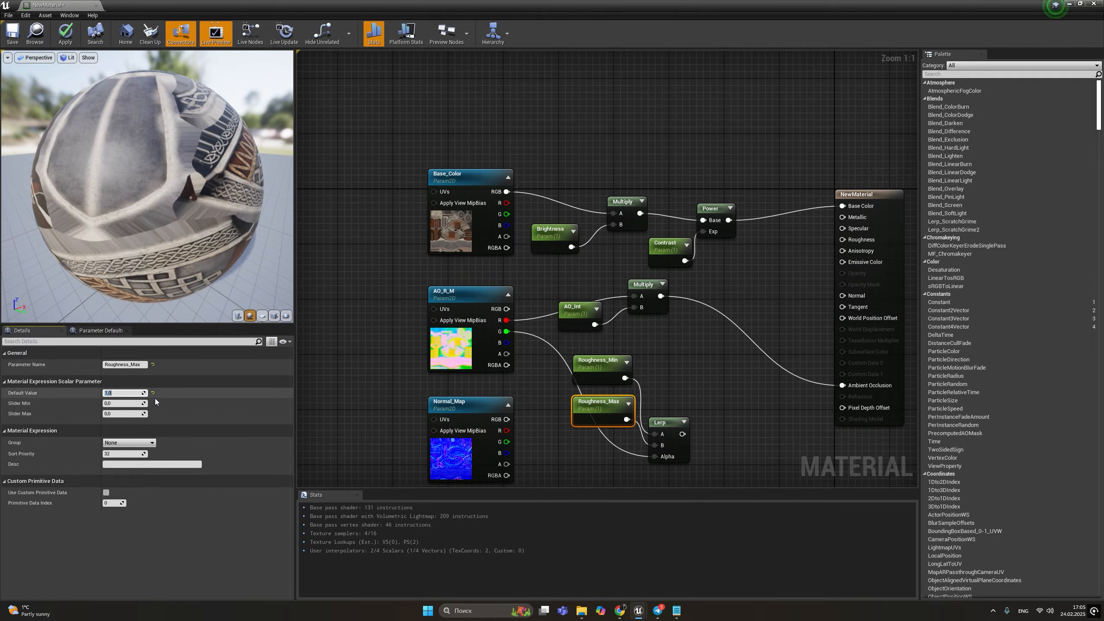
Step: Connect the Lerp output to the material's Roughness and move the Lerp node up beside the roughness parameters
left_click(688, 413)
left_click_drag(682, 434, 854, 241)
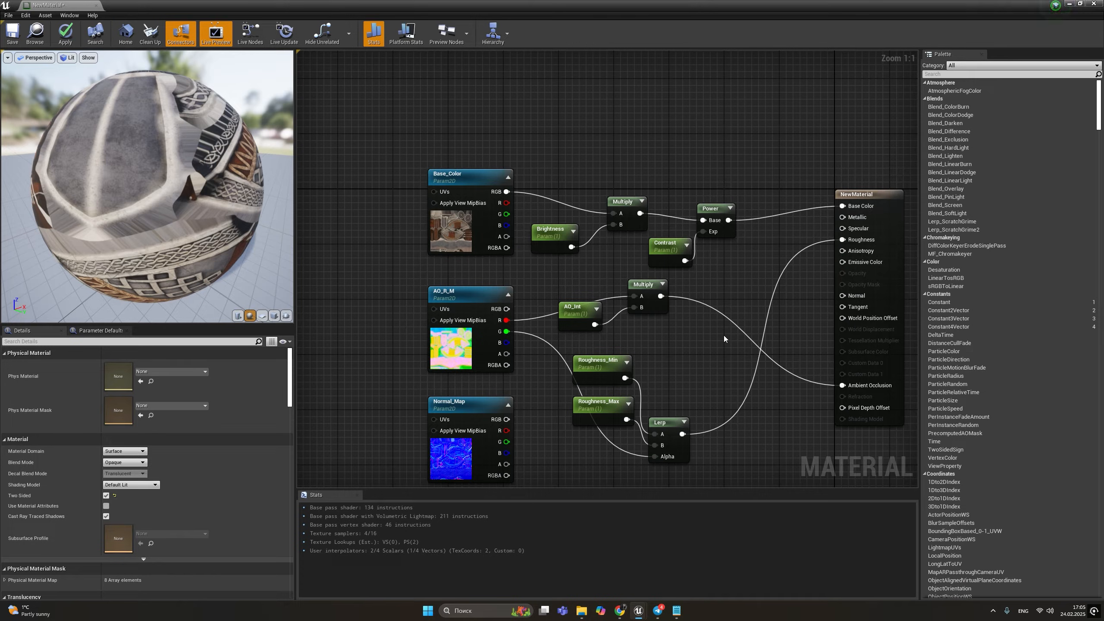
left_click_drag(670, 423, 685, 368)
Step: Add a Multiply node below the Lerp and a scalar parameter named Metallic with default value 1 beside it
right_click_drag(660, 450, 661, 406)
key("m")
left_click(674, 416)
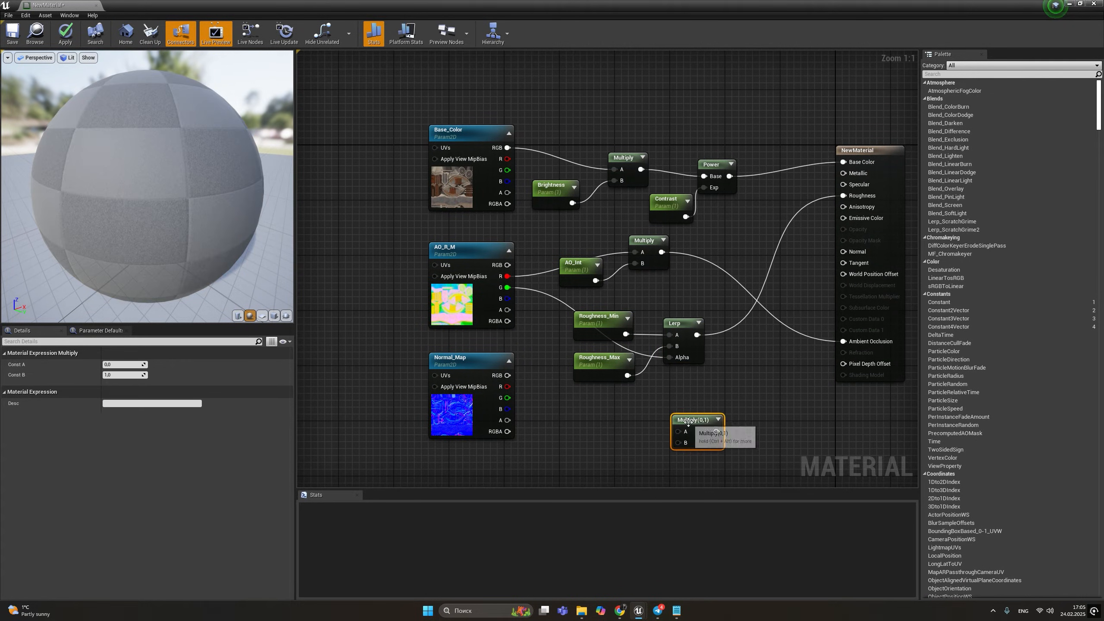
right_click_drag(602, 437, 605, 404)
key("s")
left_click(606, 405)
type("Metallic")
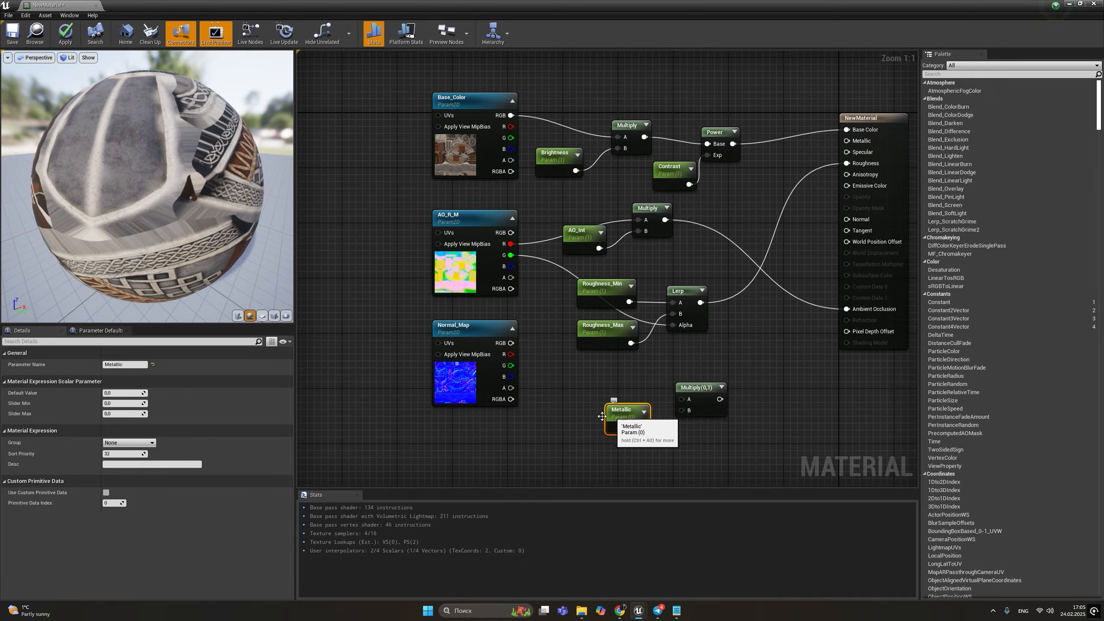
left_click(132, 394)
type("1")
key("Return")
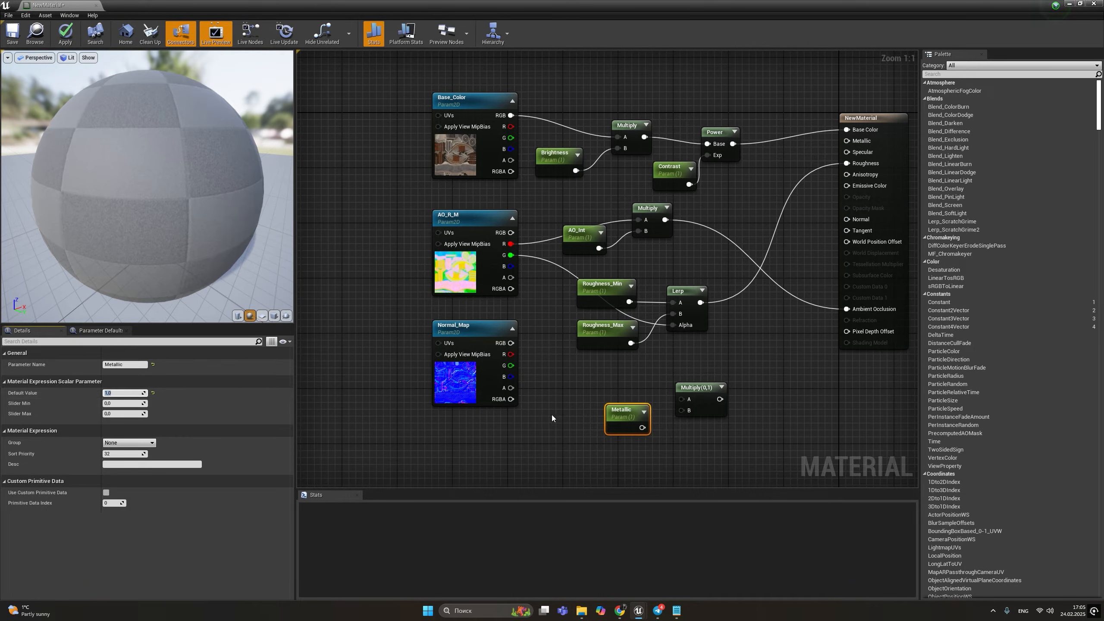
Step: Feed AO_R_M's blue channel and the Metallic parameter into the new Multiply's A and B, and connect its output to the material's Metallic
left_click(550, 416)
left_click_drag(643, 428, 682, 411)
left_click_drag(511, 266, 674, 397)
left_click_drag(683, 403, 805, 250)
left_click_drag(844, 152, 853, 144)
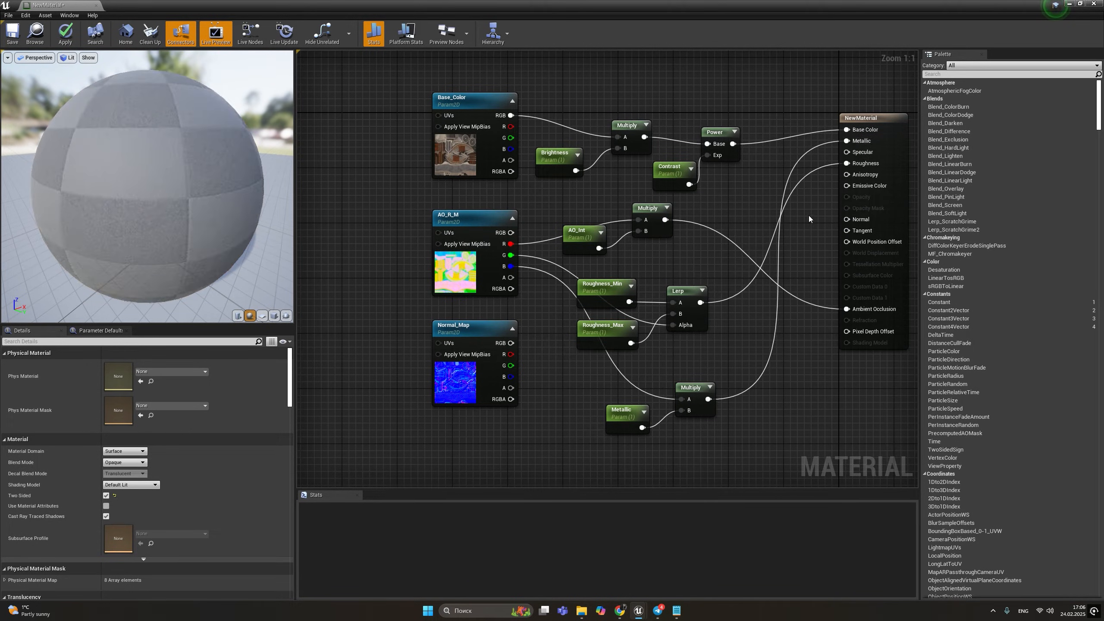
Step: Move the Normal_Map node further down and tuck the Metallic parameter and its Multiply closer under the roughness nodes
left_click_drag(476, 328, 460, 402)
right_click_drag(515, 434, 509, 287)
left_click_drag(460, 257, 470, 287)
left_click_drag(581, 303, 674, 212)
left_click(651, 309)
Step: Add a FlattenNormal function node and place it beside the Normal_Map texture node
right_click(645, 321)
type("fla")
key("Return")
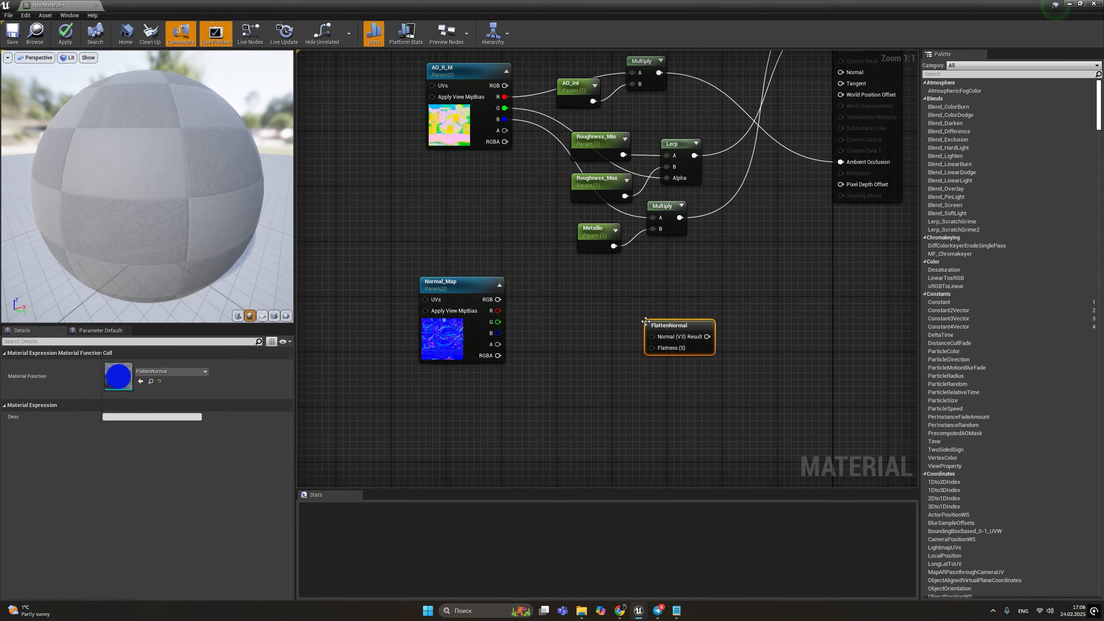
left_click_drag(655, 328, 626, 302)
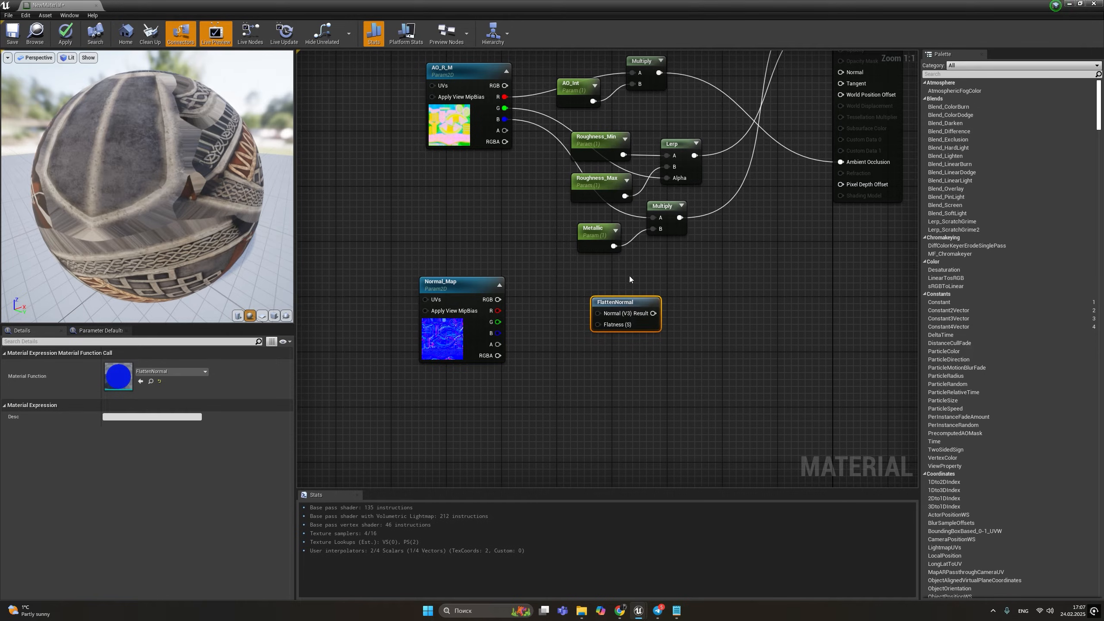
Step: Add a scalar parameter named Normal Flatten and connect it to FlattenNormal's Flatness input
key("s")
left_click(559, 336)
type("Normal Flatten")
key("Return")
mouse_move(601, 344)
left_mouse_down()
mouse_move(573, 355)
mouse_move(598, 324)
left_mouse_up()
Step: Connect Normal_Map's RGB output to FlattenNormal's Normal input and its Result to the material's Normal
left_click(507, 308)
left_click_drag(499, 300, 500, 305)
left_click_drag(598, 314, 599, 314)
right_click_drag(638, 301, 527, 346)
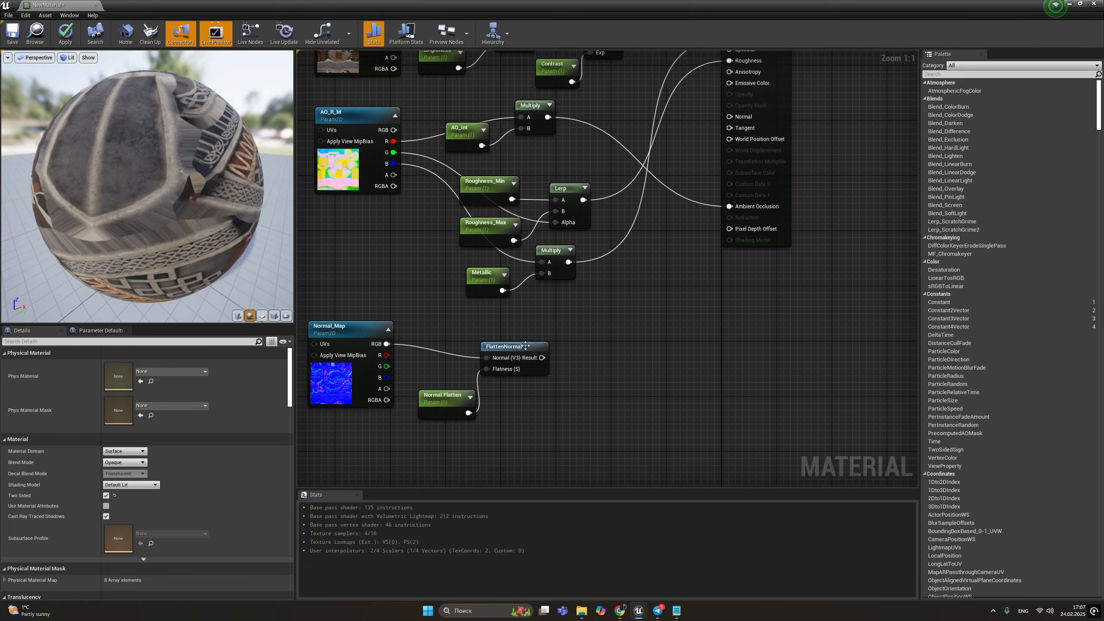
left_click_drag(733, 120, 733, 118)
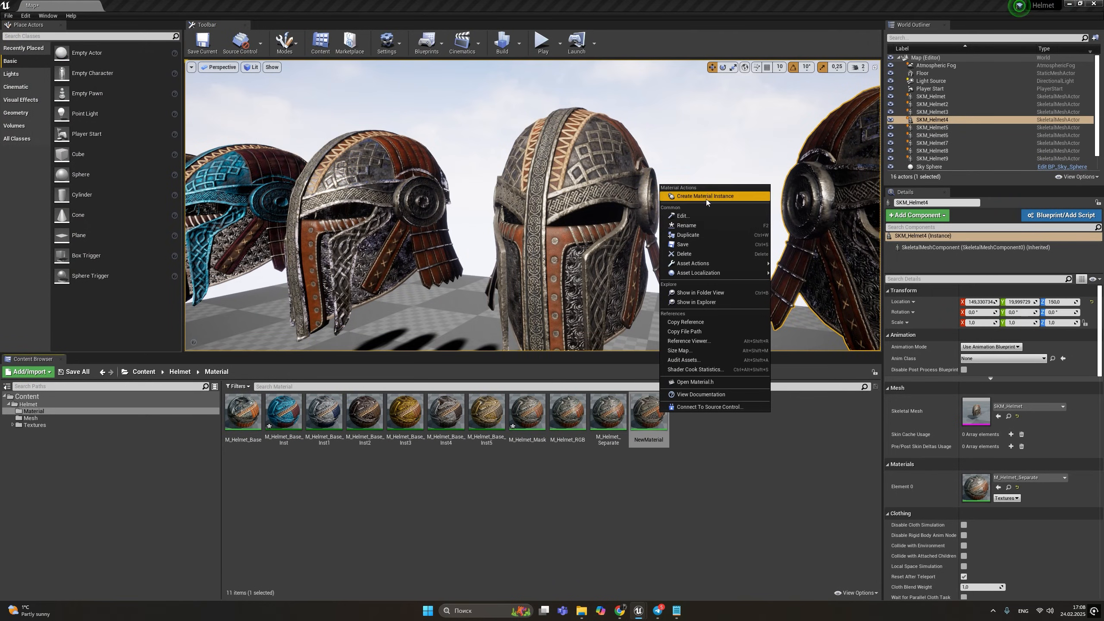
Step: Create a material instance from NewMaterial and apply it to the front-facing helmet in the level
left_click(707, 197)
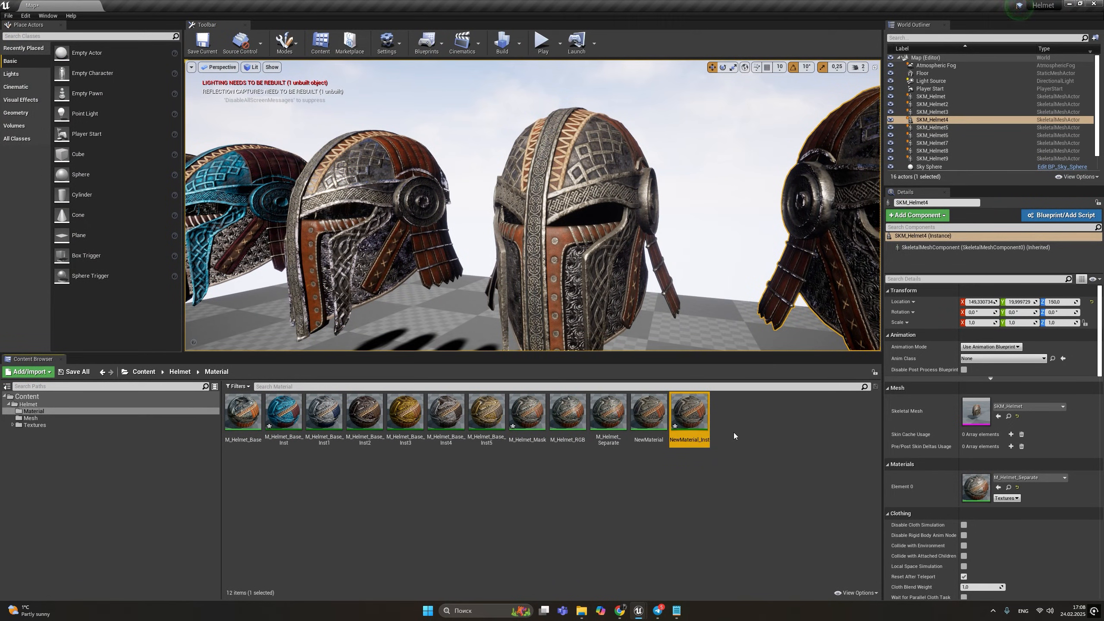
left_click_drag(689, 411, 618, 298)
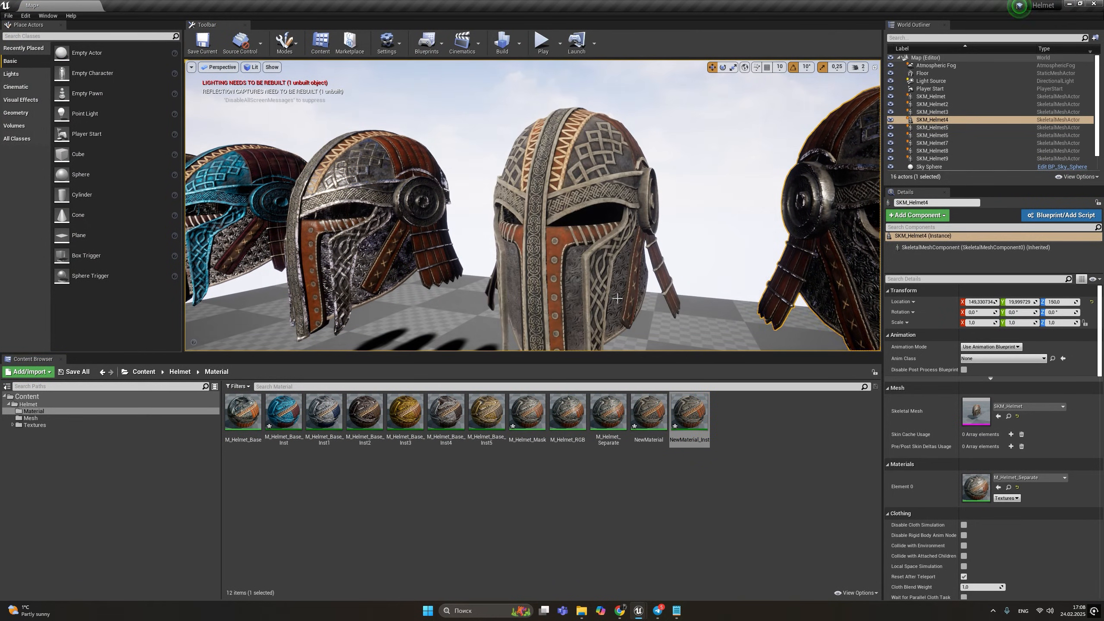
Step: Override the new instance's parameters: Contrast about 1.28, Normal Flatten about -0.36, Roughness_Max about 0.47 and Roughness_Min about 0.64
double_click(690, 411)
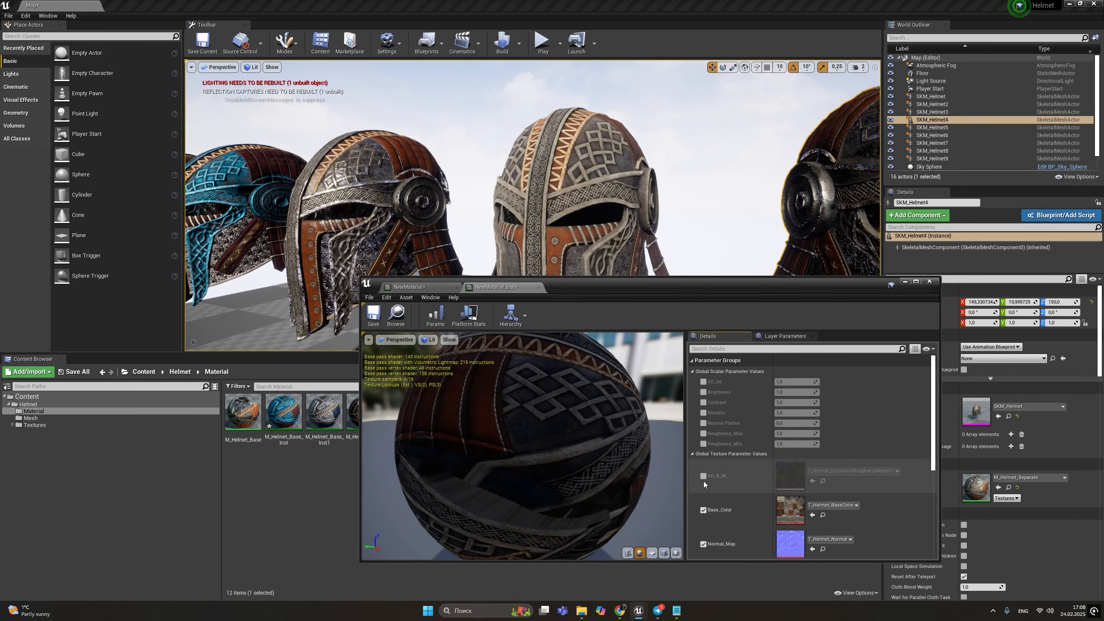
mouse_move(794, 393)
left_mouse_down()
mouse_move(818, 392)
mouse_move(791, 392)
left_mouse_up()
left_click(825, 393)
left_click_drag(795, 434, 774, 433)
right_click_drag(667, 230, 691, 220)
left_click_drag(795, 434, 802, 404)
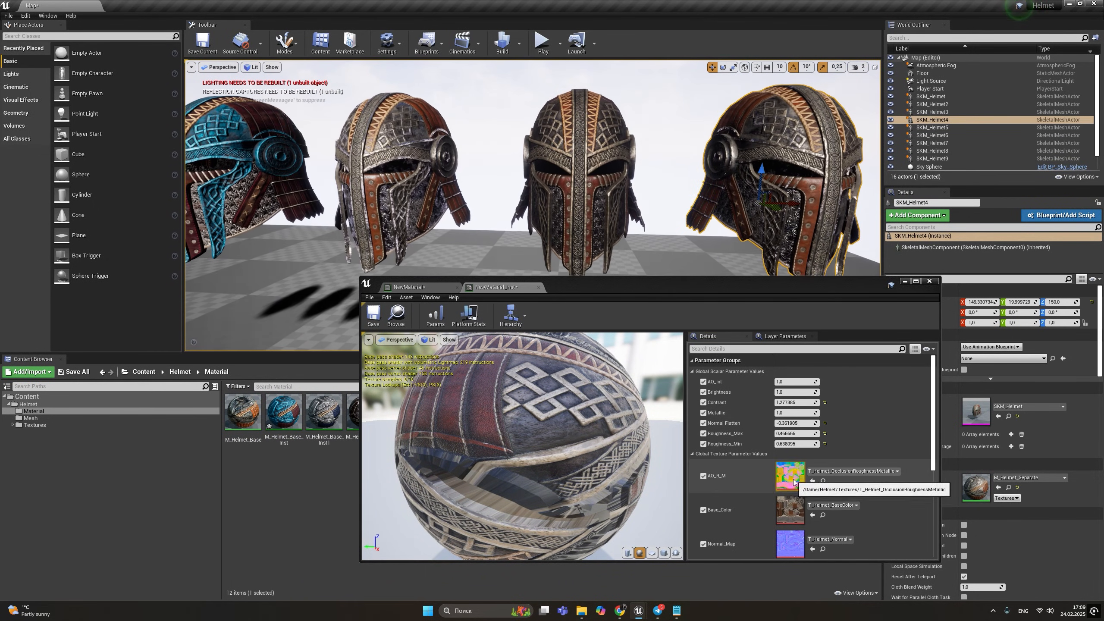
scroll(791, 487, "down", 2)
scroll(789, 502, "up", 2)
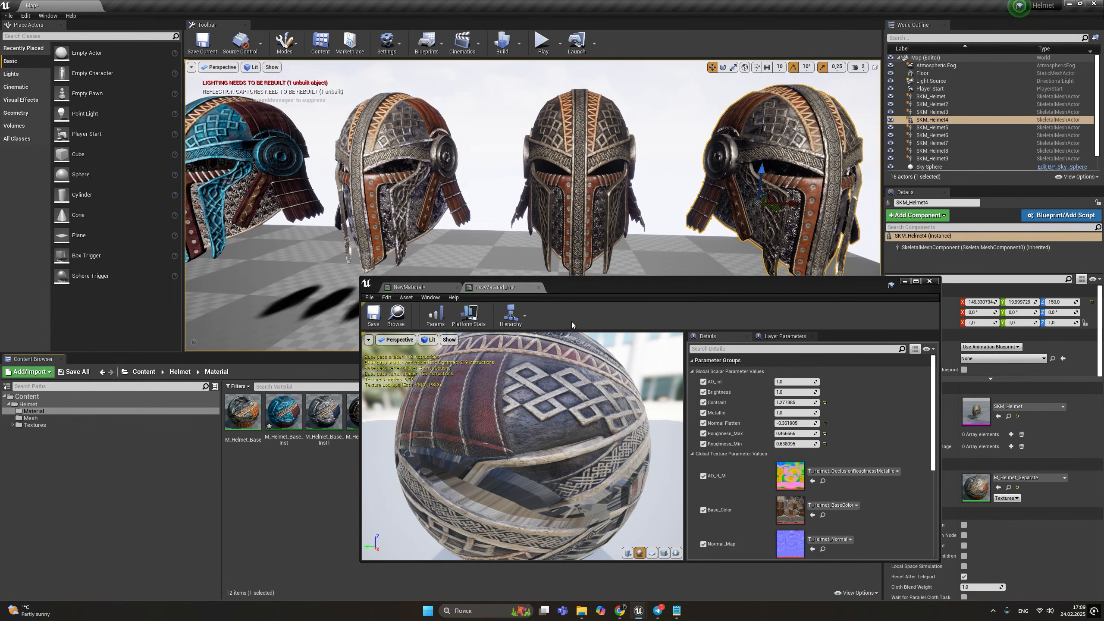
Step: Open the M_Helmet_Base material and examine its full node graph
left_click(495, 256)
double_click(242, 411)
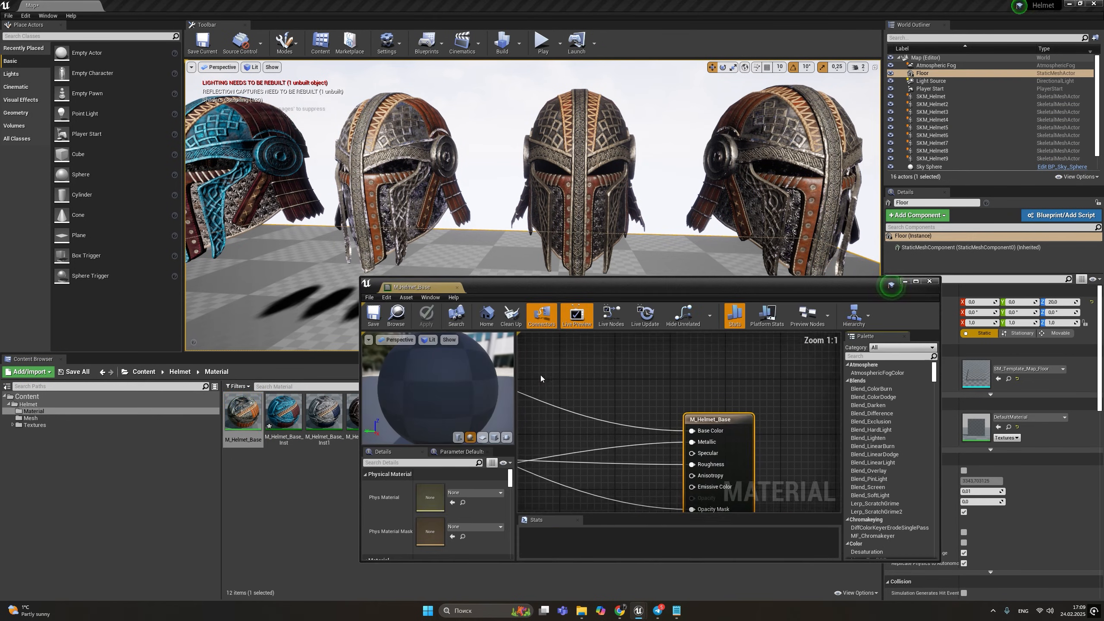
scroll(743, 434, "up", 1)
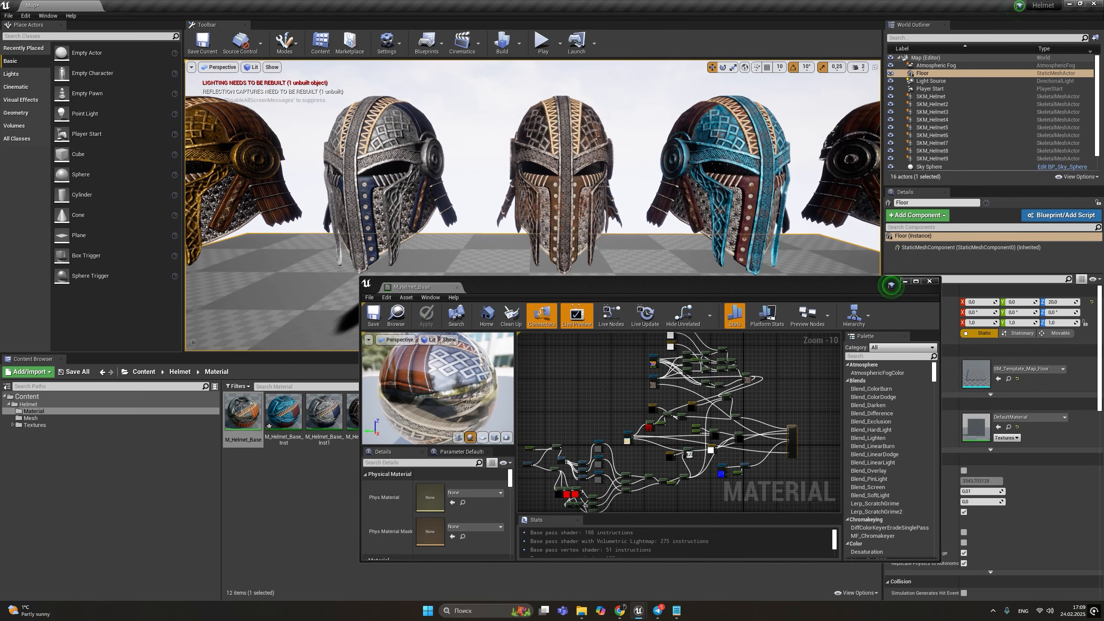
Step: Select the rusty SKM_Helmet8 in the level and open its material instance M_Helmet_Base_Inst4
key("a")
key("d")
left_click(511, 174)
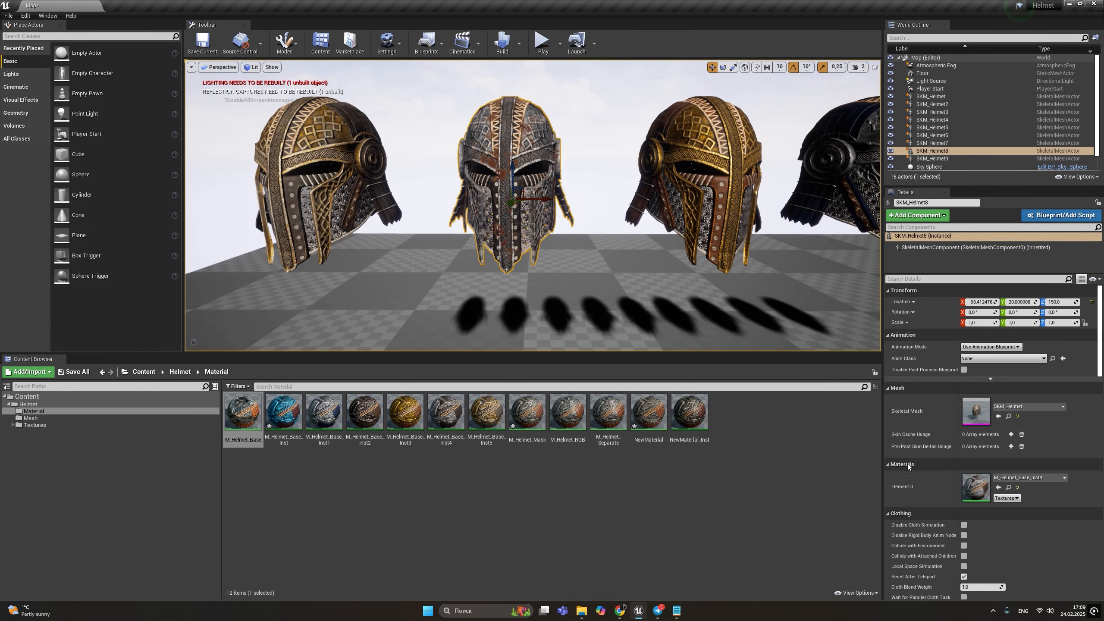
double_click(446, 411)
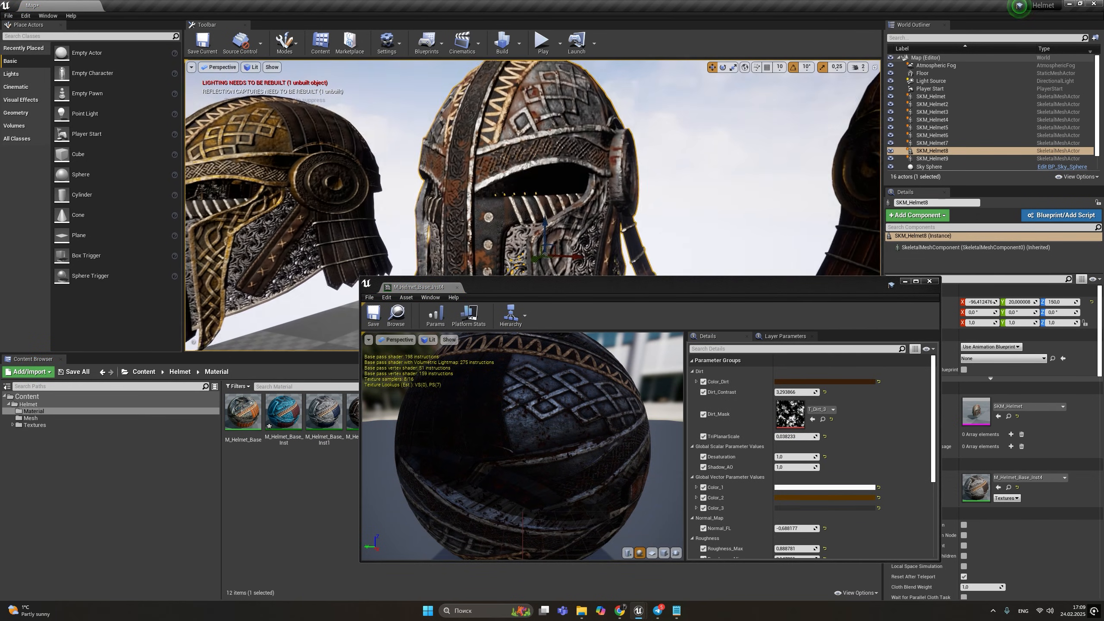
Step: Set Dirt_Contrast to about 3.25 and TriPlanarScale to about 0.68, undoing the further trial changes to Dirt_Contrast and Desaturation
left_click(704, 414)
mouse_move(796, 392)
left_mouse_down()
mouse_move(847, 392)
mouse_move(793, 392)
left_mouse_up()
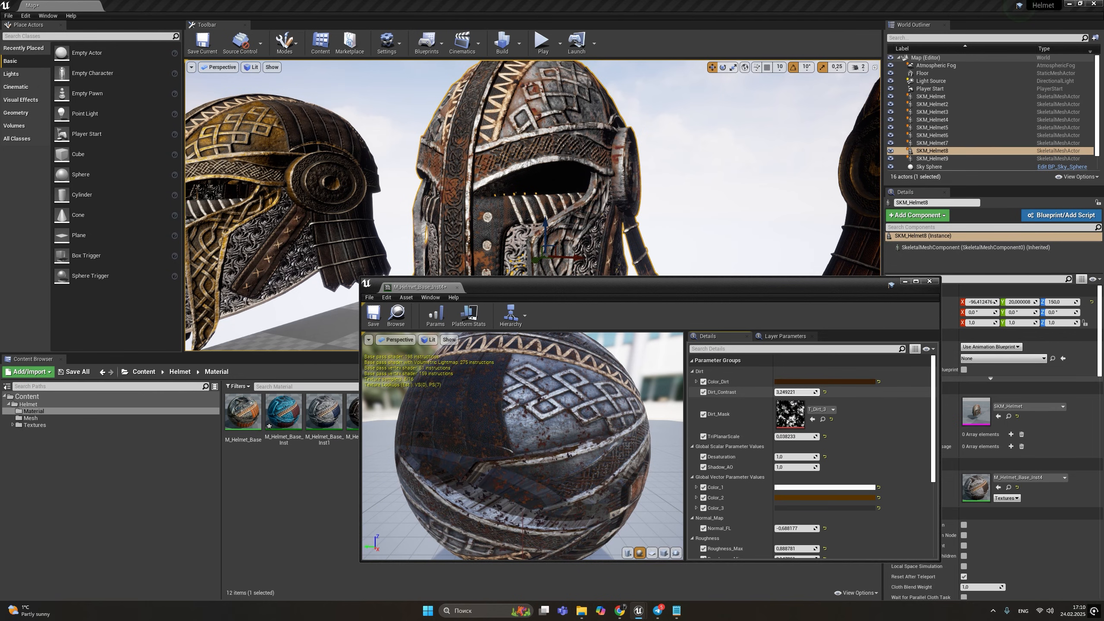
left_click_drag(793, 436, 805, 436)
left_click_drag(793, 392, 802, 392)
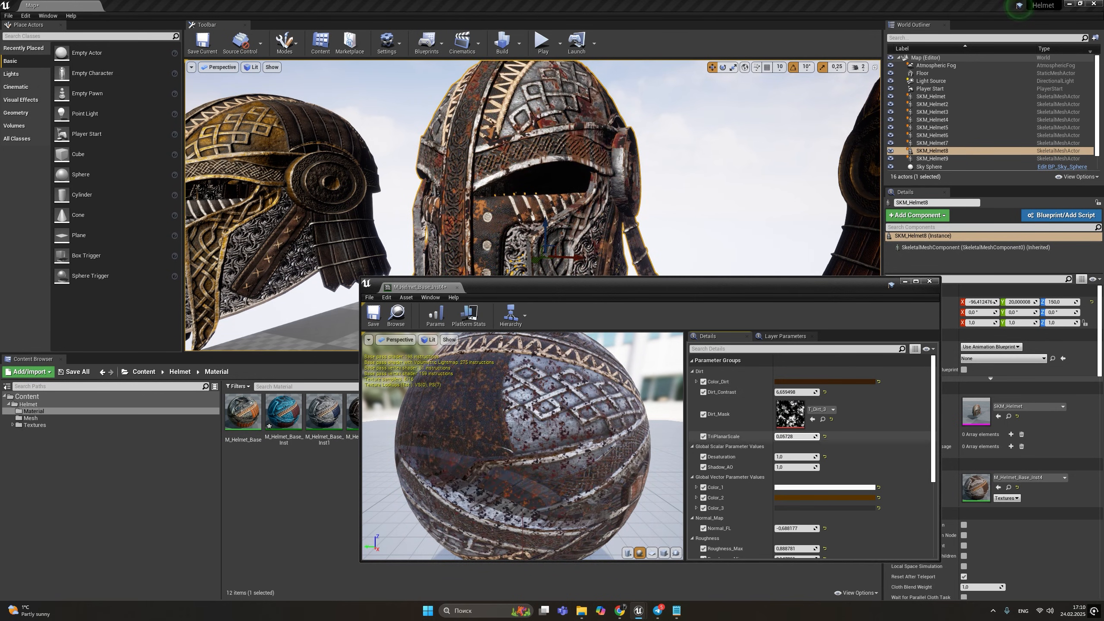
key("ctrl+z")
mouse_move(798, 467)
left_mouse_down()
mouse_move(818, 467)
mouse_move(803, 456)
left_mouse_up()
key("ctrl+z")
key("ctrl+z")
scroll(642, 244, "down", 3)
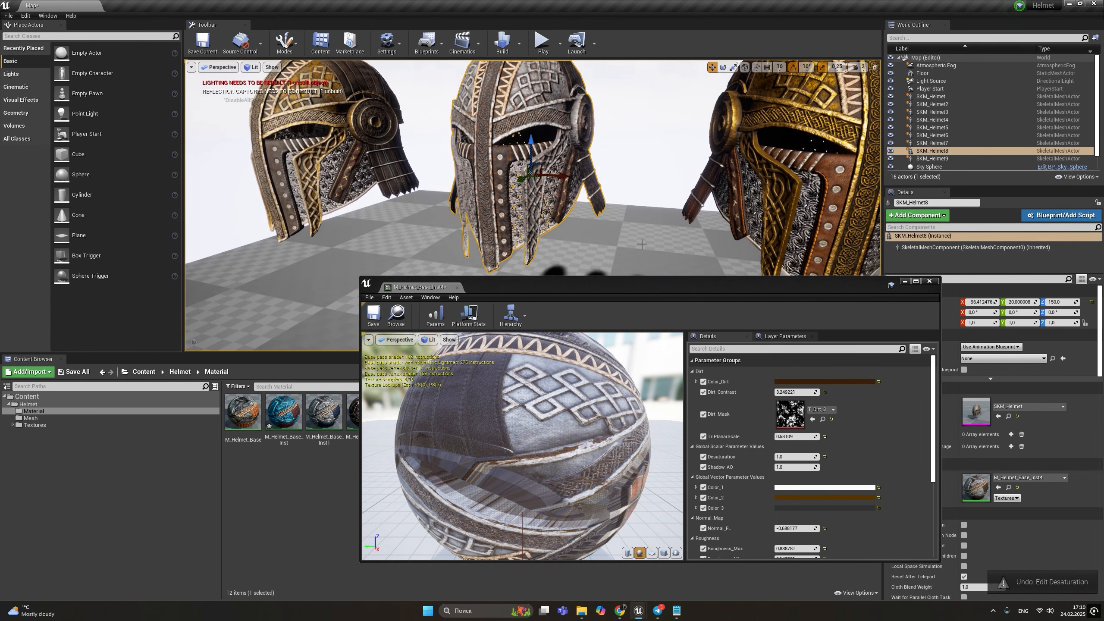
Step: Try a pinkish tint for Color_1 and another tint for Color_Dirt, discarding both color choices
left_click(796, 489)
left_click_drag(866, 449, 922, 440)
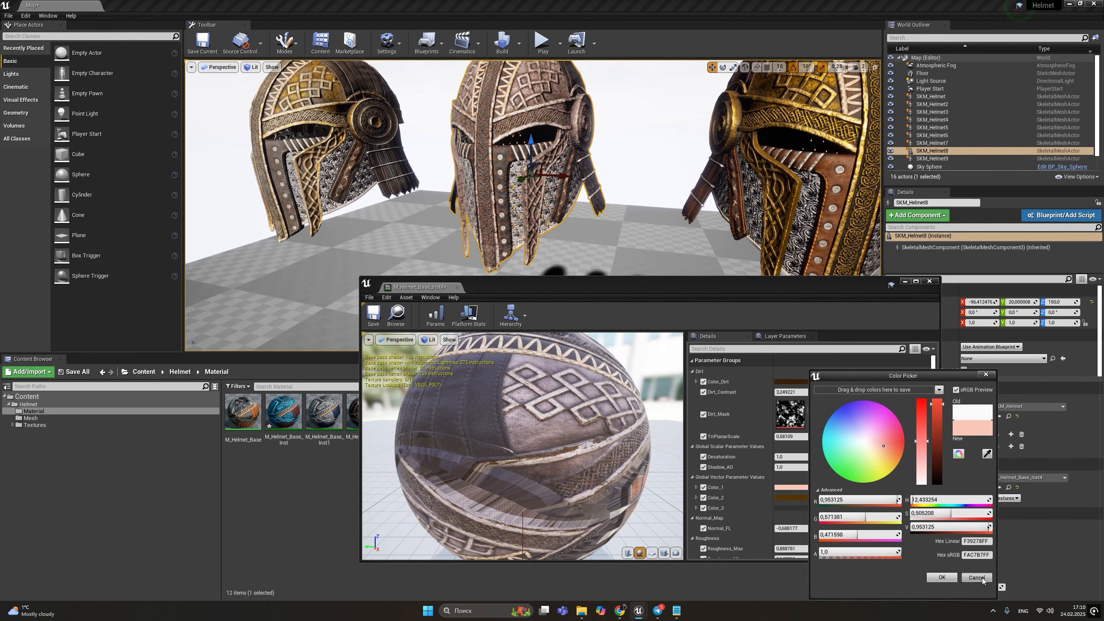
left_click(979, 578)
left_click(704, 391)
left_click(807, 381)
left_click_drag(934, 477, 933, 403)
left_click_drag(882, 450, 824, 457)
left_click(972, 578)
Step: Close the instance editor and reopen the M_Helmet_Base material graph
left_click(930, 281)
double_click(243, 411)
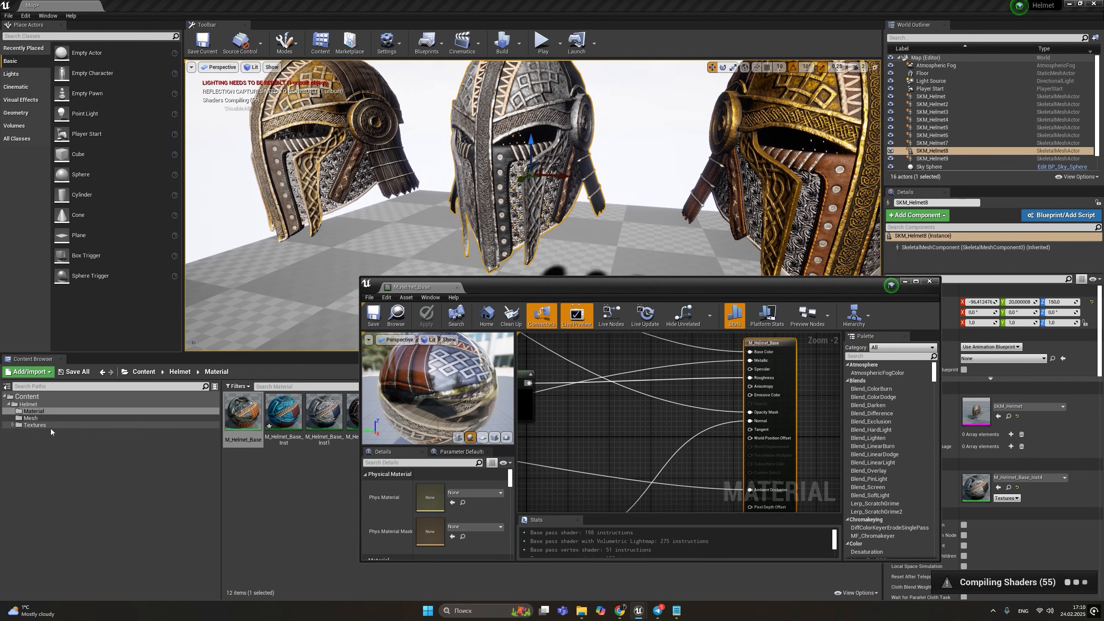